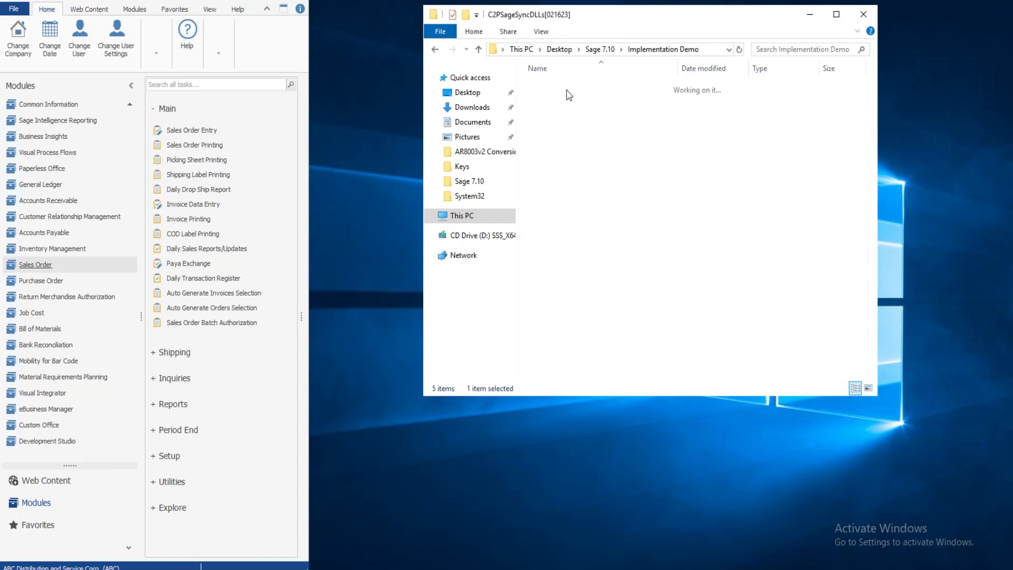
- Check the run-as-administrator option for the setup application in C2PSageSyncDLLs[021623], and return to the Implementation Demo folder
click(567, 103)
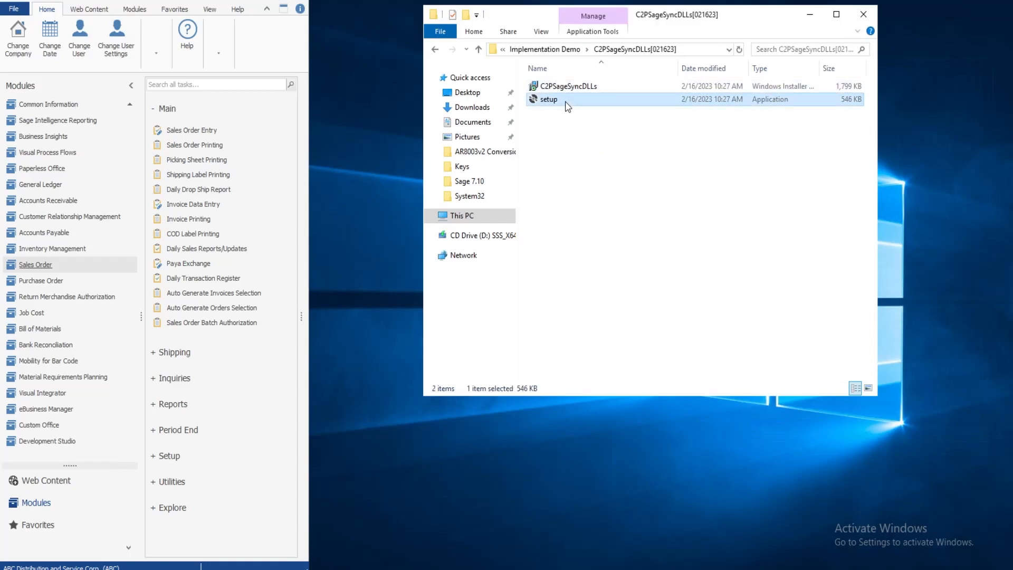
right_click(566, 103)
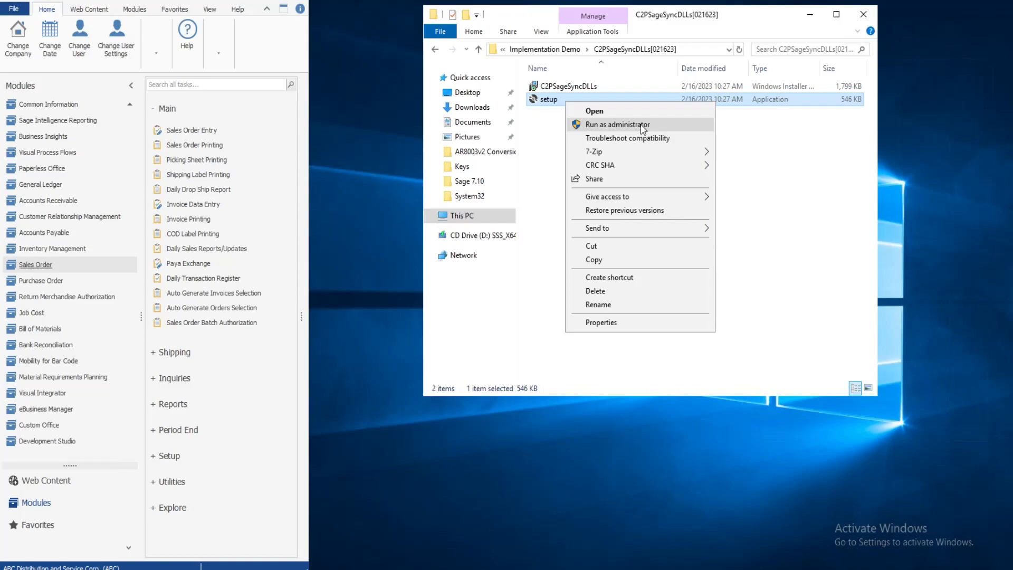
click(579, 50)
click(581, 50)
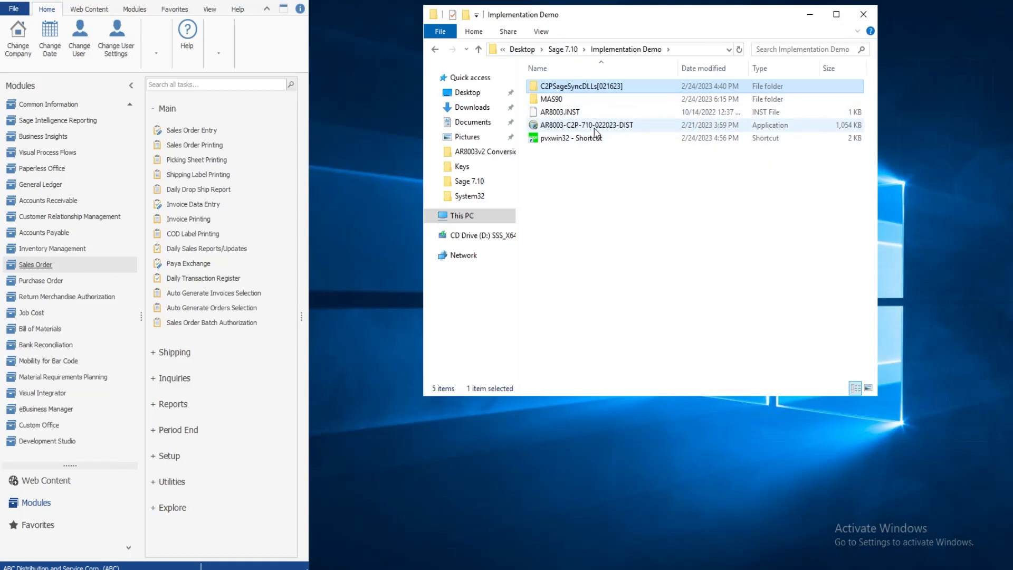
- Check the run-as-administrator option for the AR8003-C2P-710-022023-DIST installer, and dismiss its options without running it
click(575, 128)
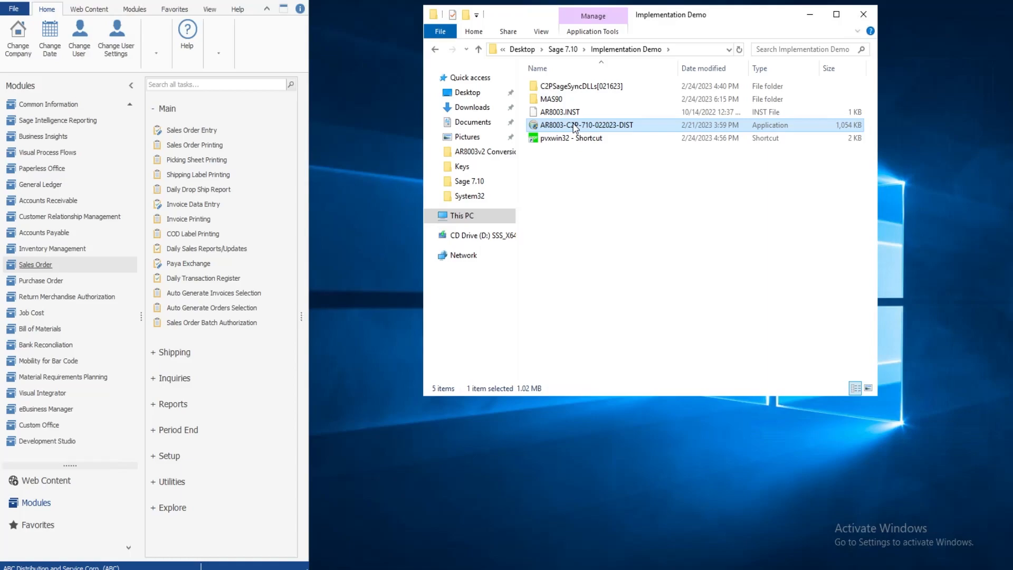
right_click(575, 128)
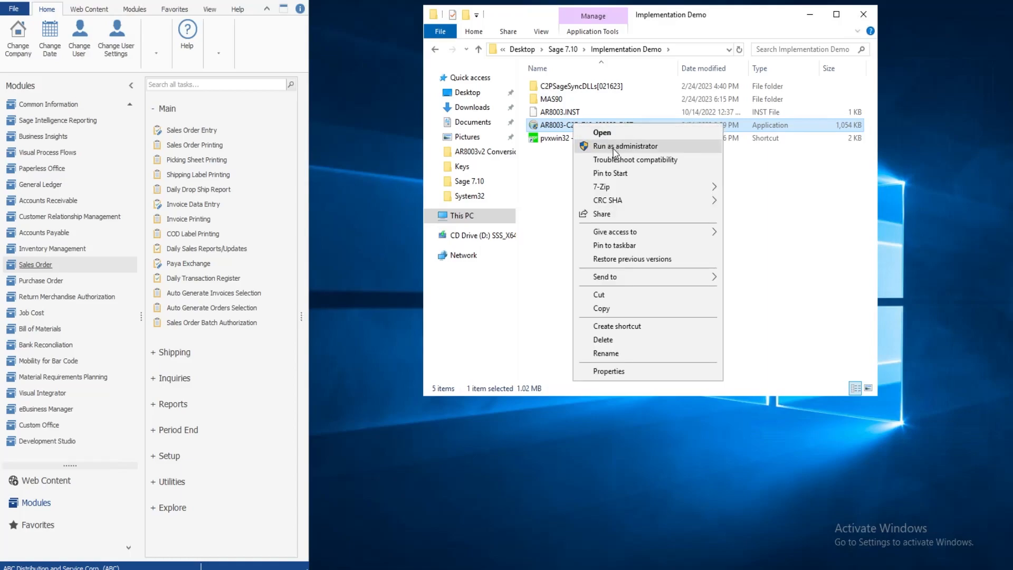
click(544, 167)
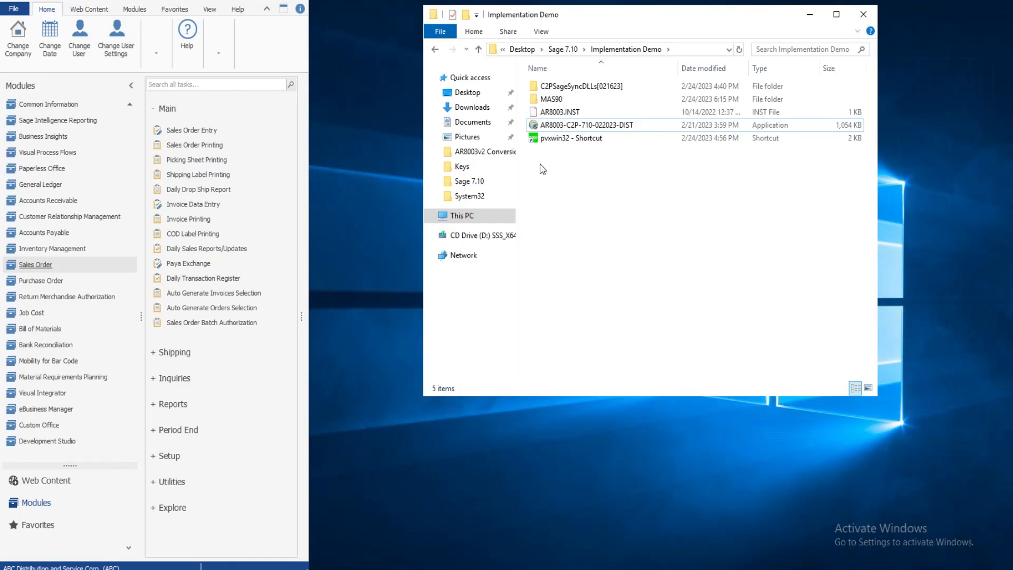
- View the full path of the MAS90 folder, and return to Implementation Demo
double_click(579, 99)
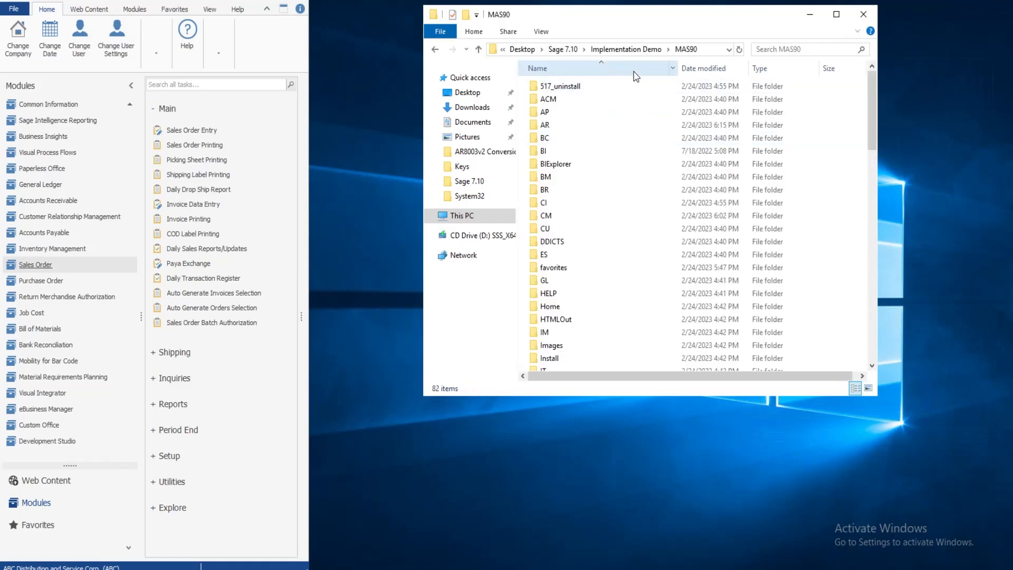
click(700, 51)
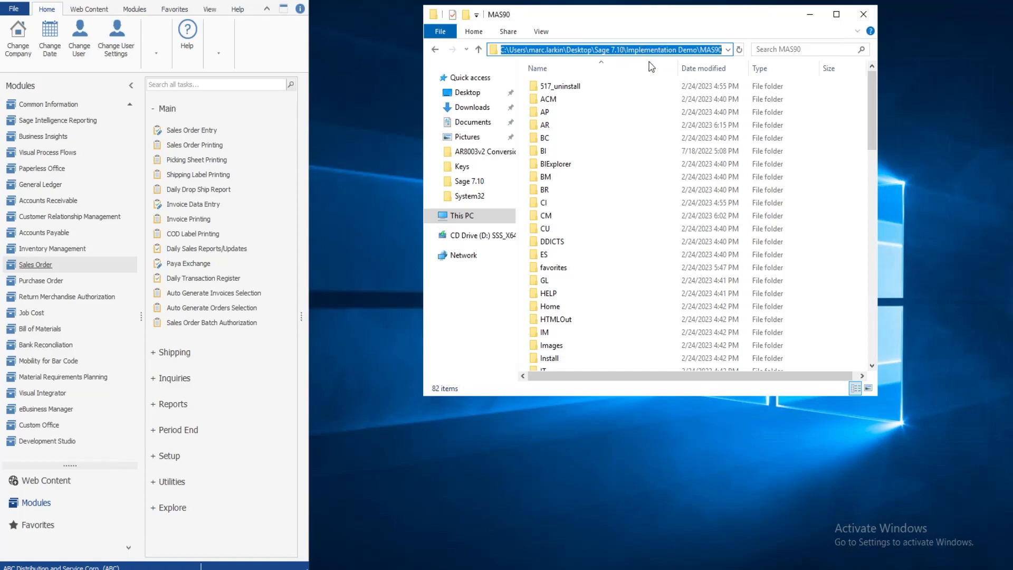
click(435, 50)
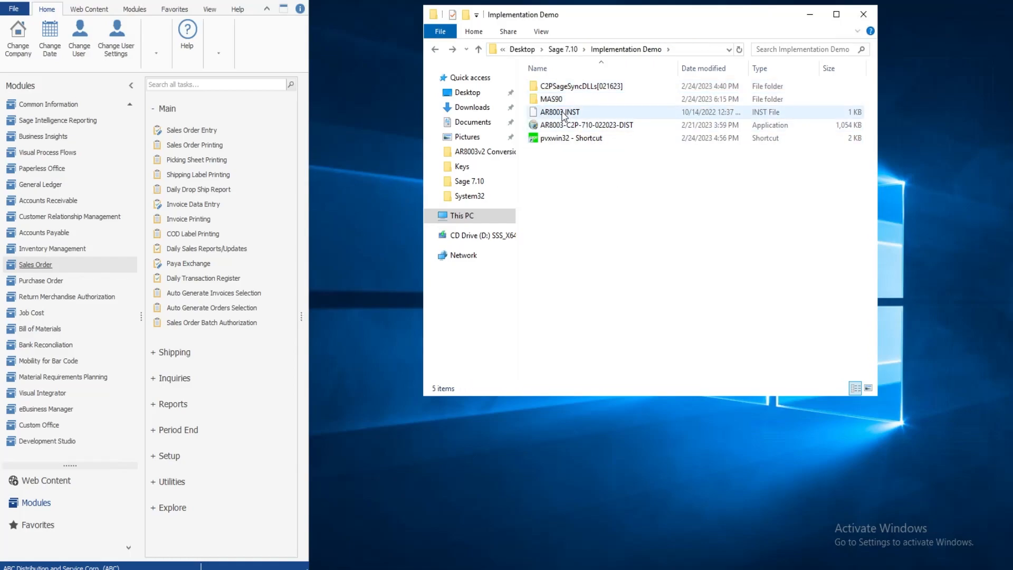
- Locate AR8003.INST in Implementation Demo, and find its copy inside the SY subfolder of MAS90
click(564, 114)
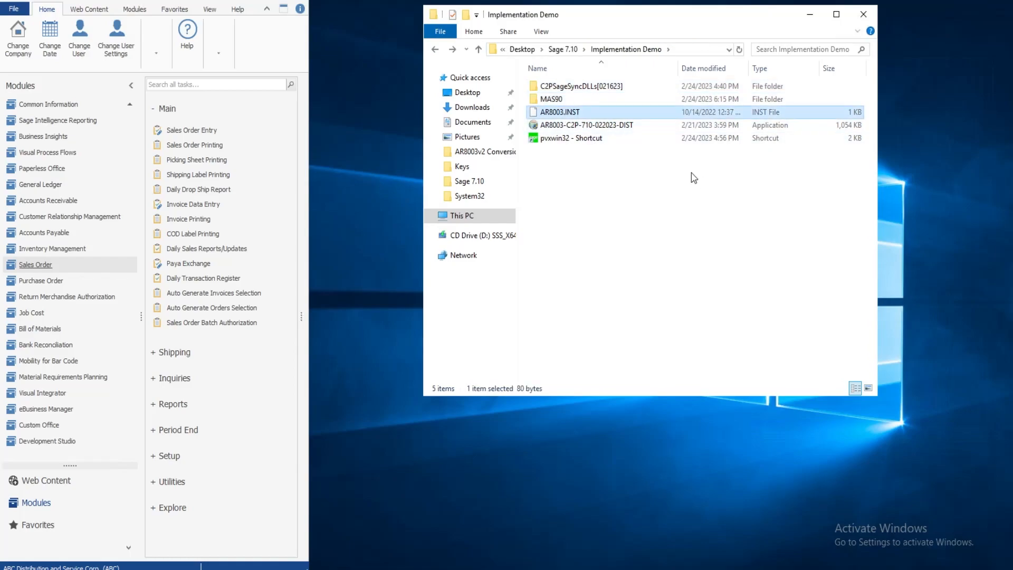
double_click(543, 99)
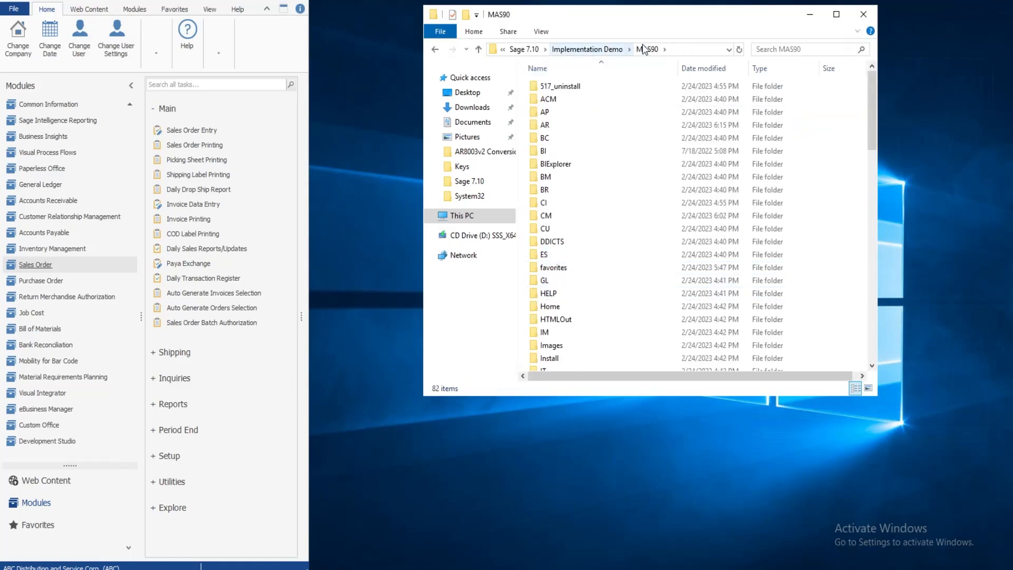
scroll(592, 228, down, 6)
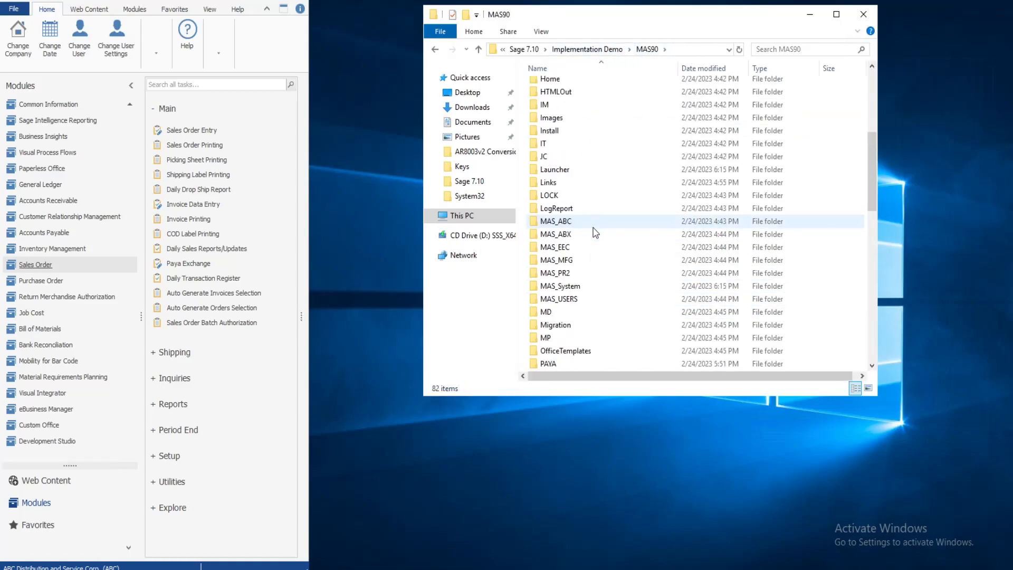
scroll(595, 229, down, 9)
double_click(569, 144)
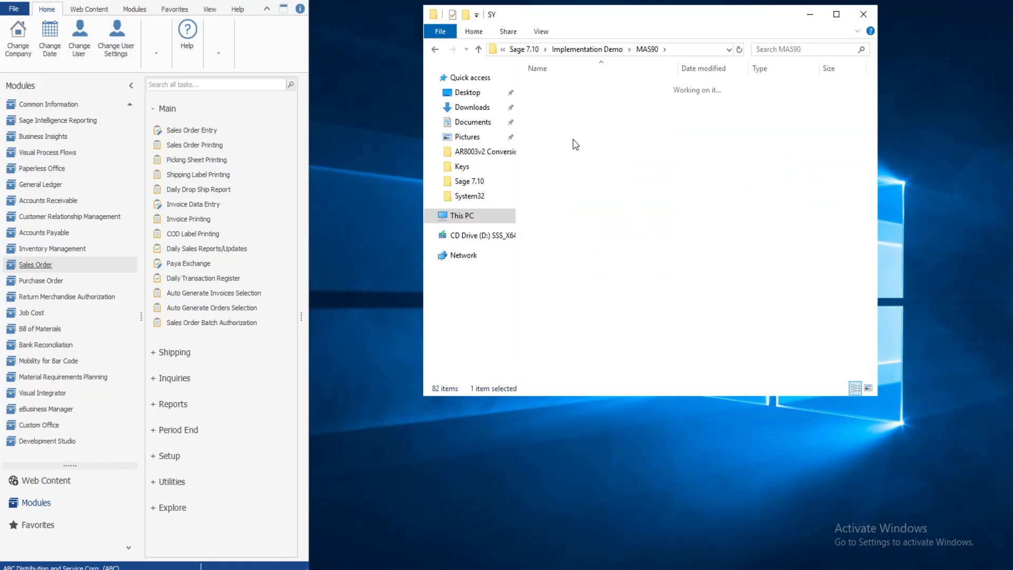
click(590, 100)
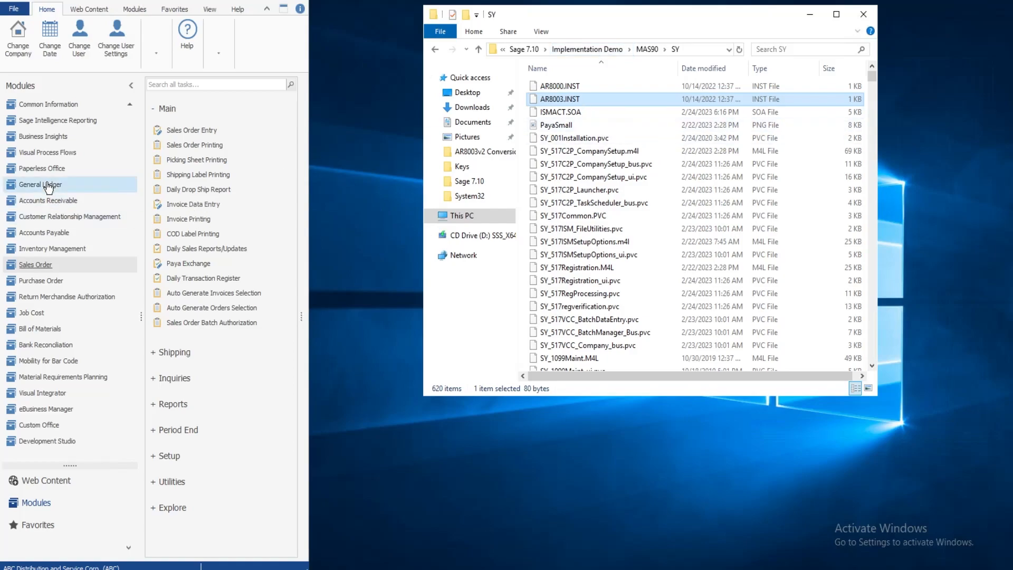
- Open Role Maintenance from the Library Master security tasks and load the ADMIN role
scroll(82, 205, up, 1)
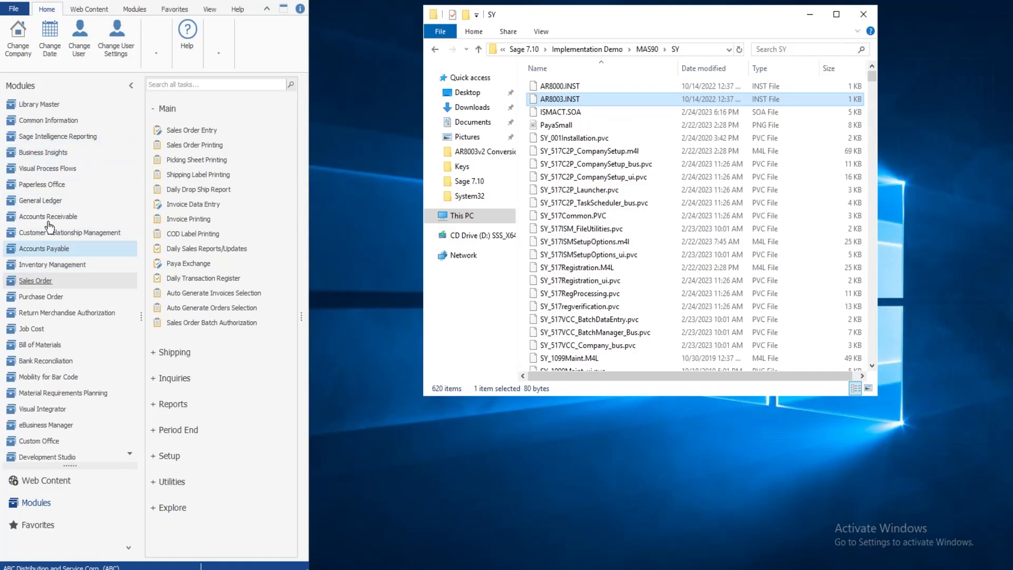
click(47, 104)
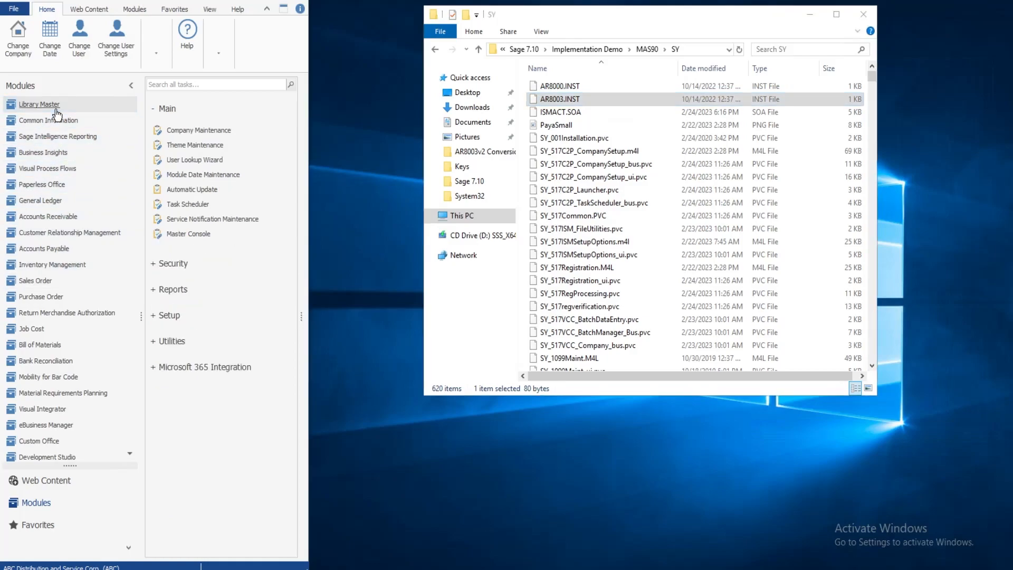
click(172, 342)
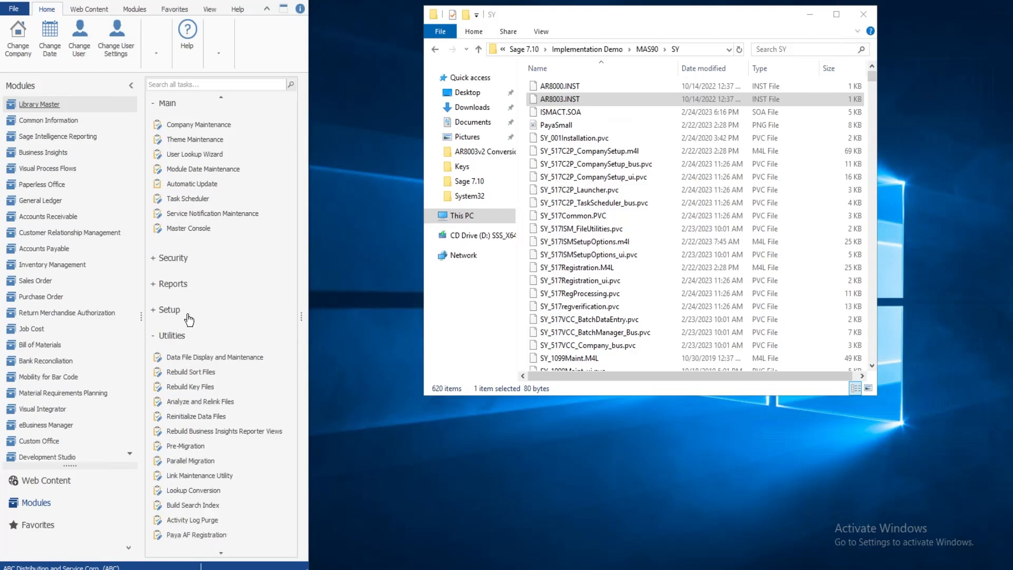
click(180, 261)
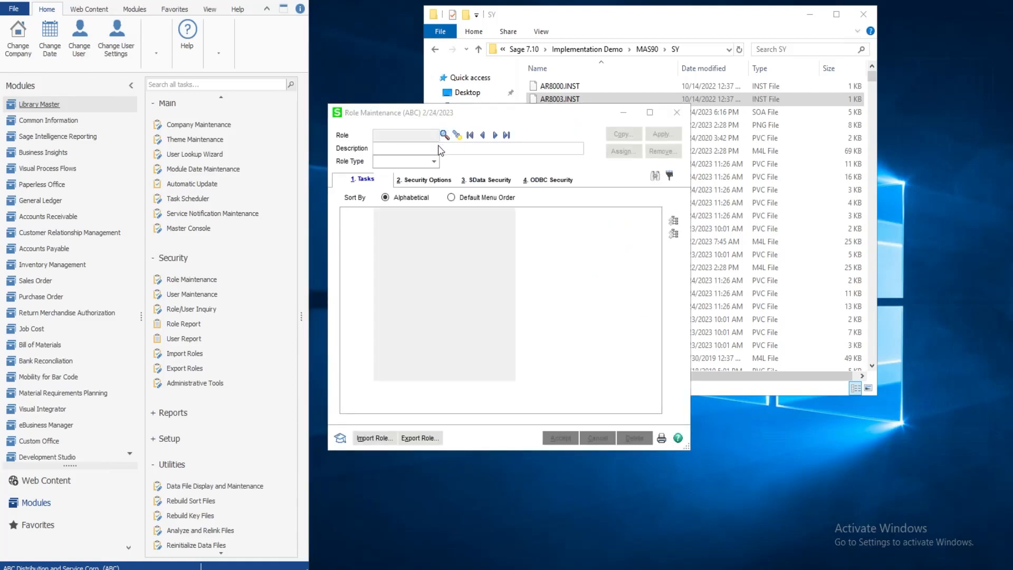
click(445, 135)
double_click(392, 187)
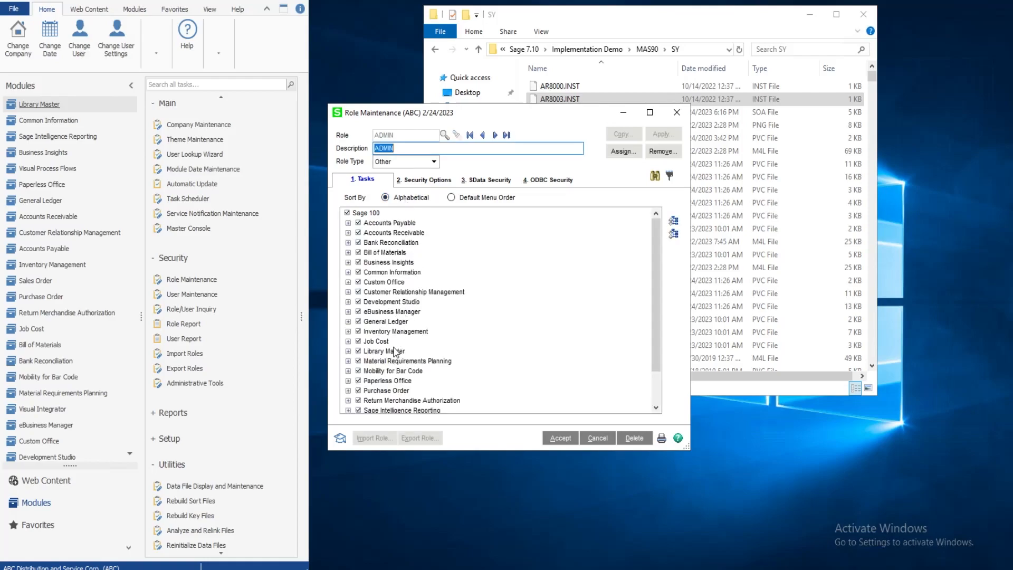
- Check the ADMIN role's permission for Paya AF Registration under the Library Master utilities
click(348, 351)
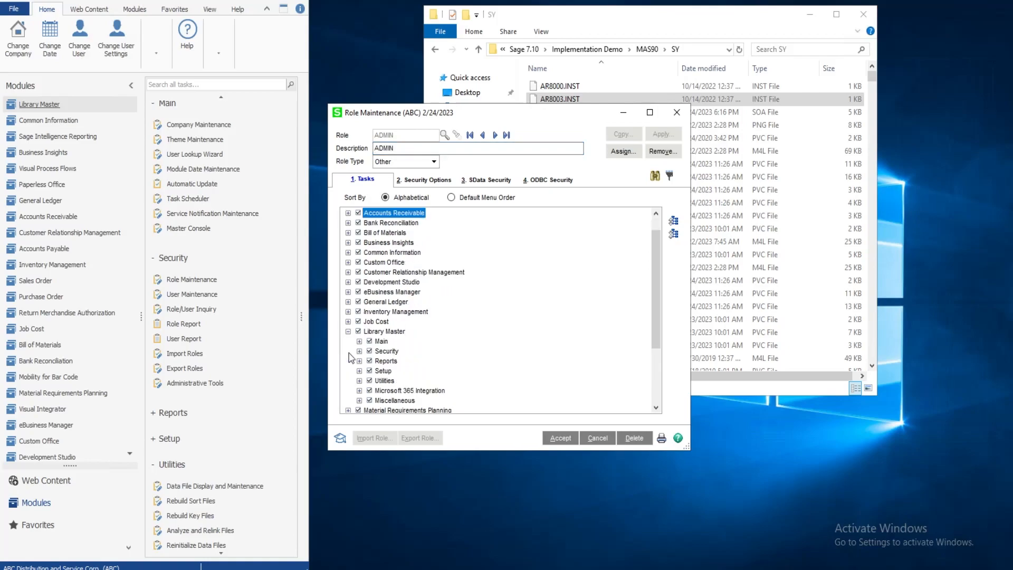
click(359, 381)
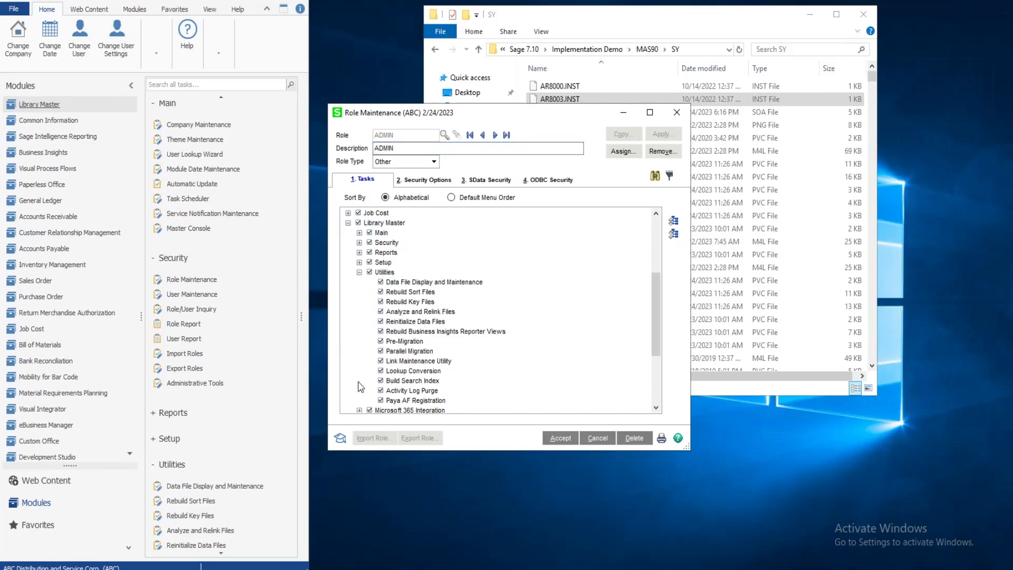
click(424, 402)
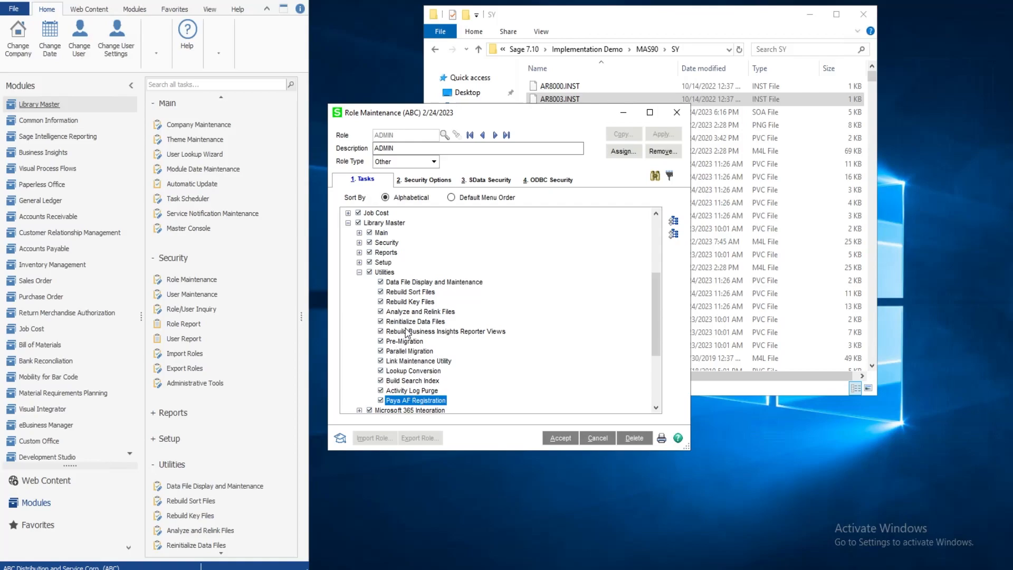
scroll(403, 344, up, 5)
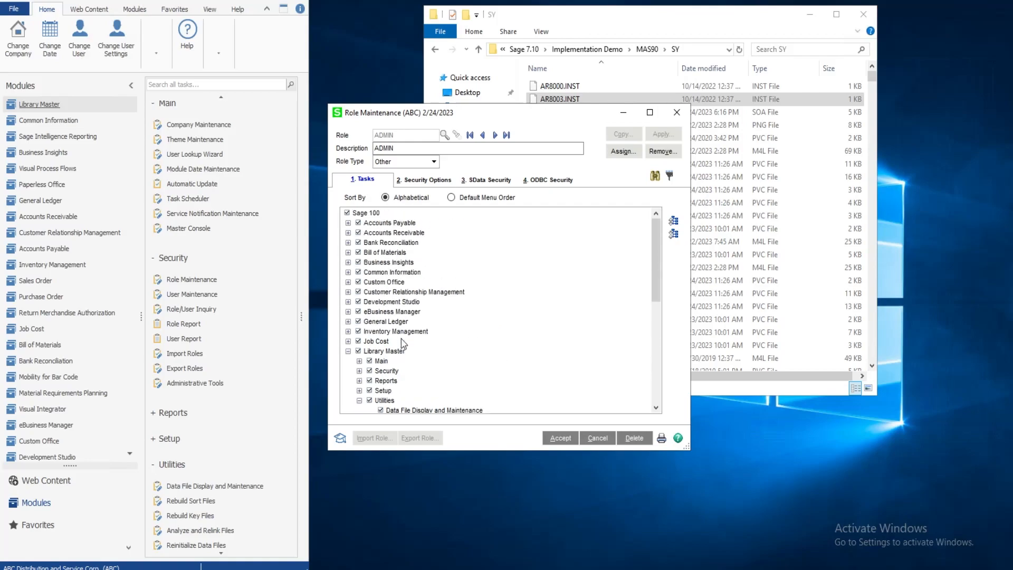
- Review the Click2Pay task permissions under Accounts Receivable, and accept the ADMIN role and close Role Maintenance
click(397, 234)
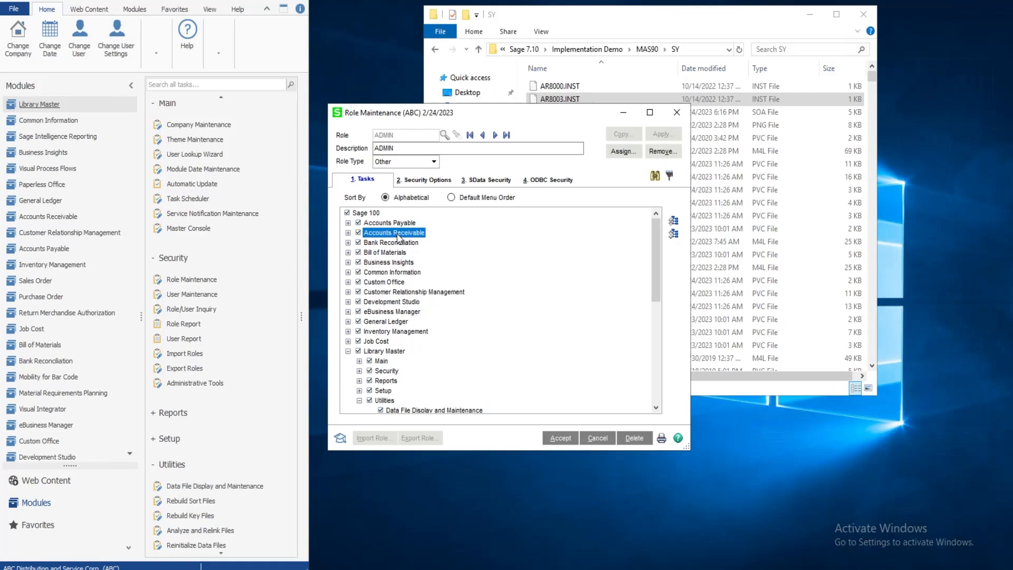
click(348, 233)
click(397, 313)
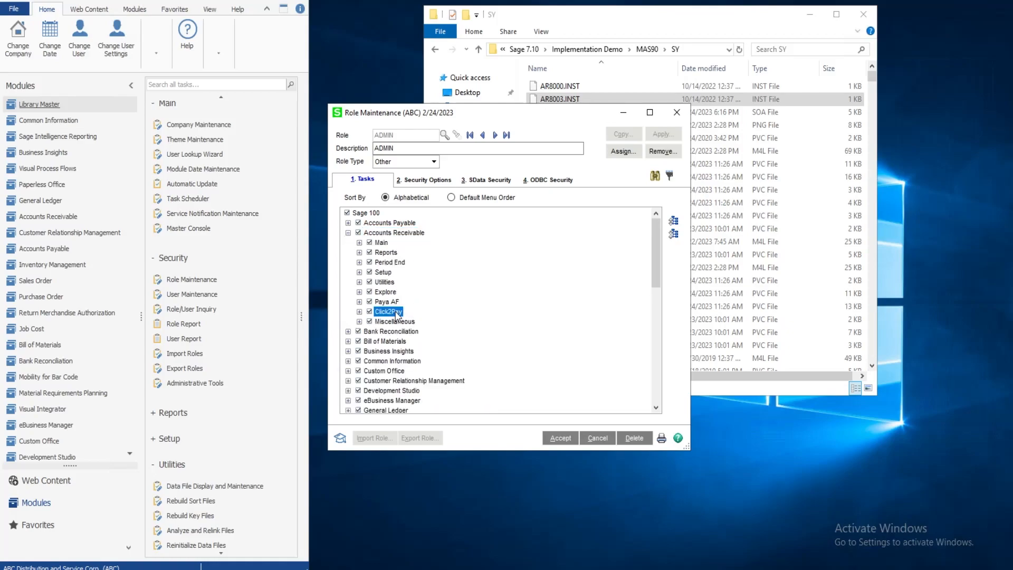
click(359, 312)
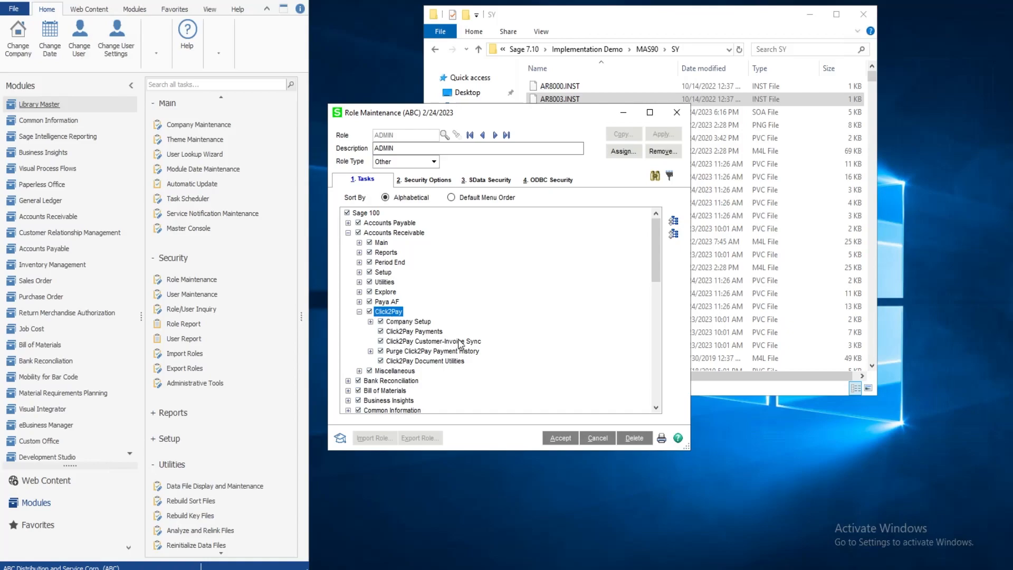
click(560, 438)
click(677, 113)
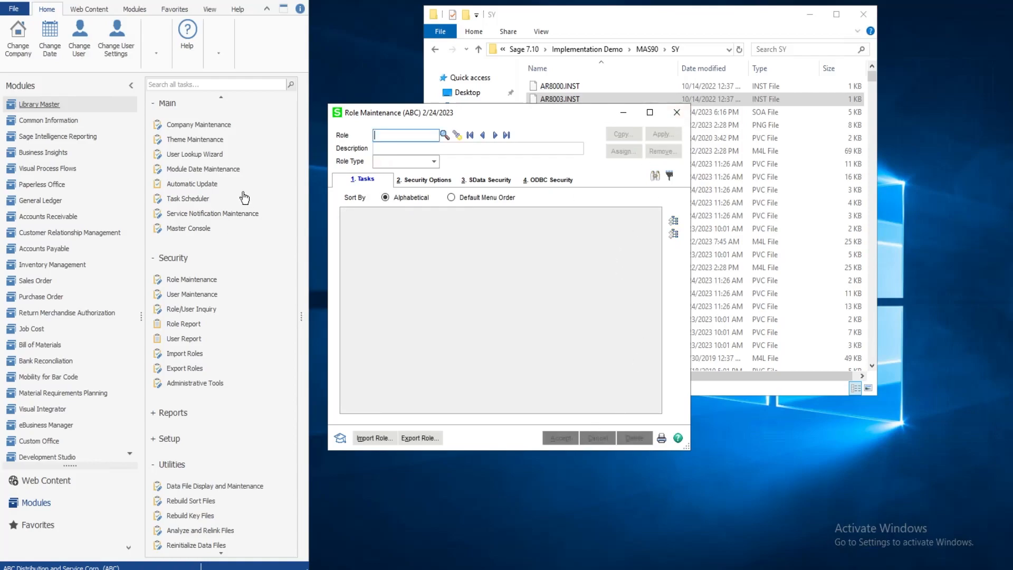
- Activate the C2P Interface enhancement in Paya AF Registration with Click2Pay and all listed options enabled, and close the registration
scroll(230, 368, down, 3)
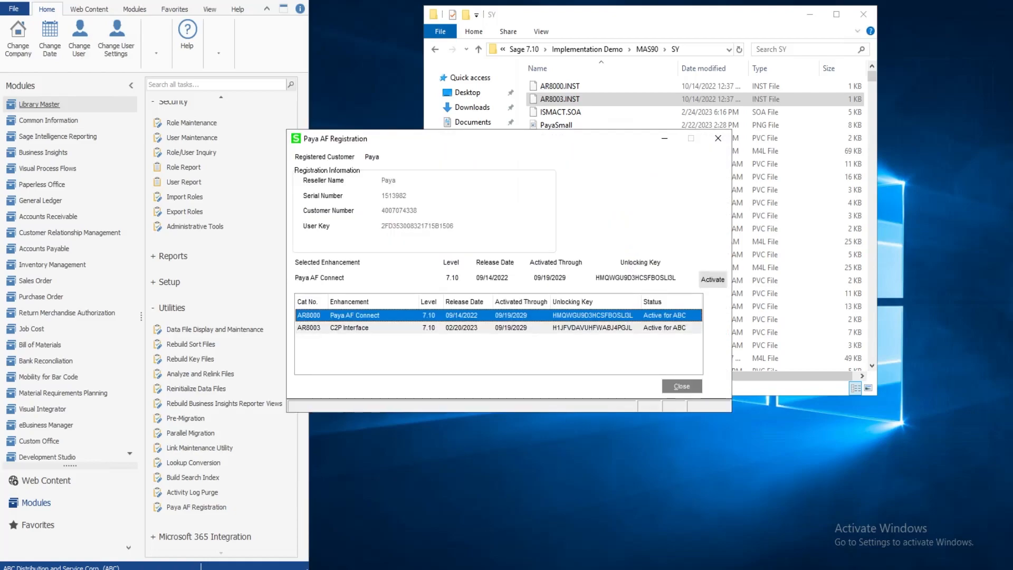
click(506, 362)
click(583, 317)
key(Down)
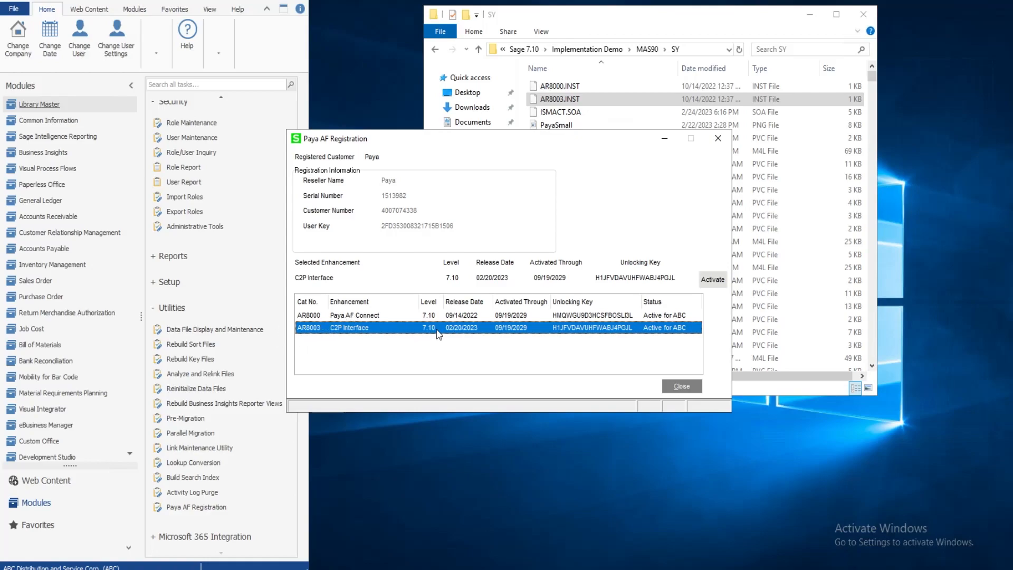
click(713, 281)
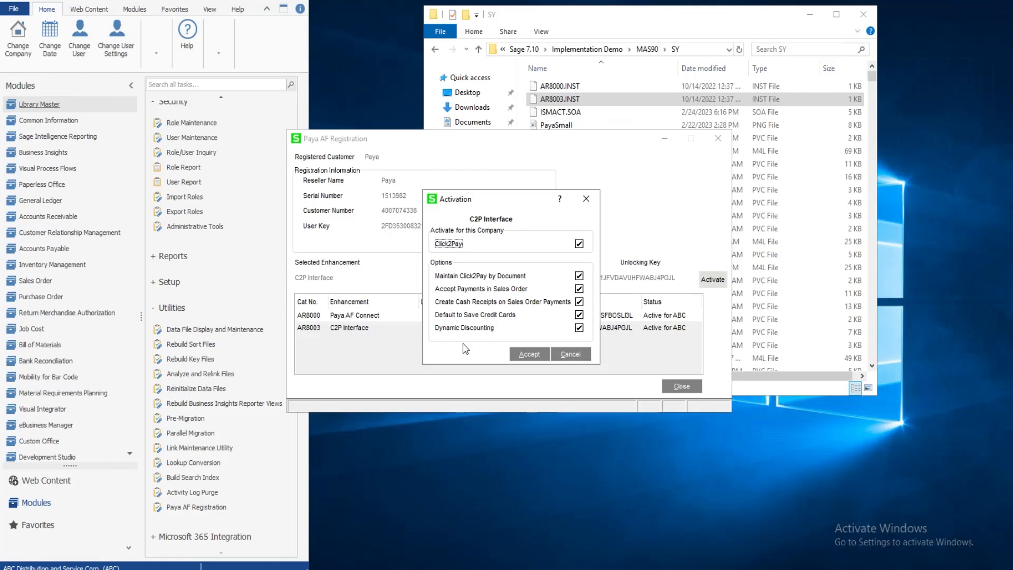
click(543, 354)
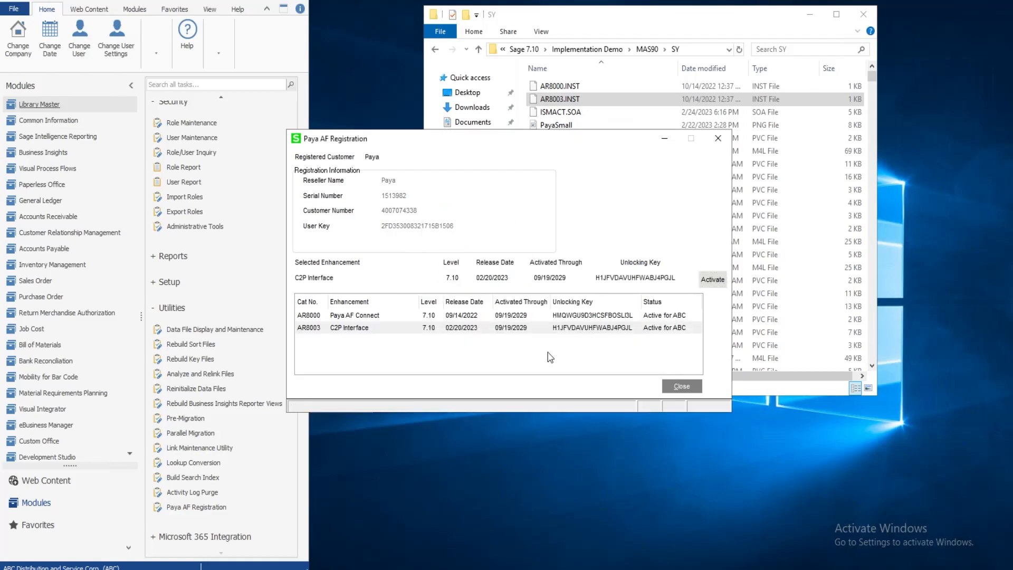
click(682, 386)
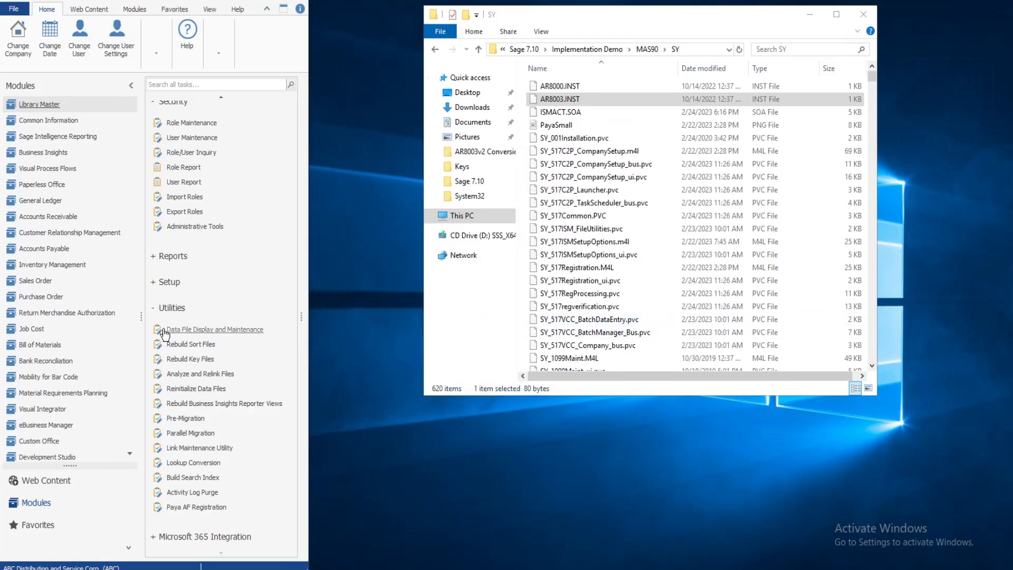
- Open the Customizer Import Wizard from the Custom Office utilities, accept the accounting date, and continue to its file selection
scroll(50, 422, down, 1)
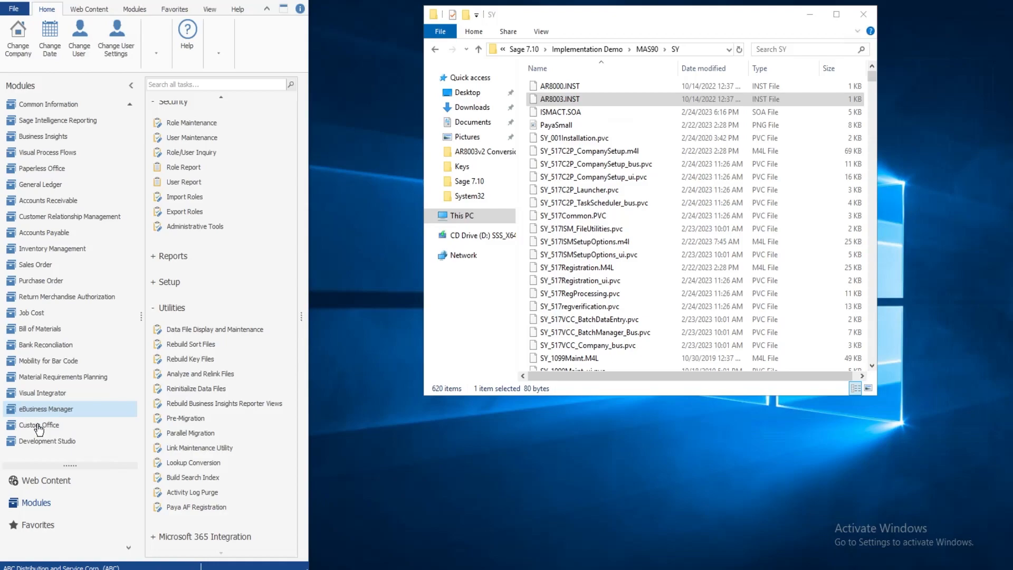
click(41, 425)
click(166, 230)
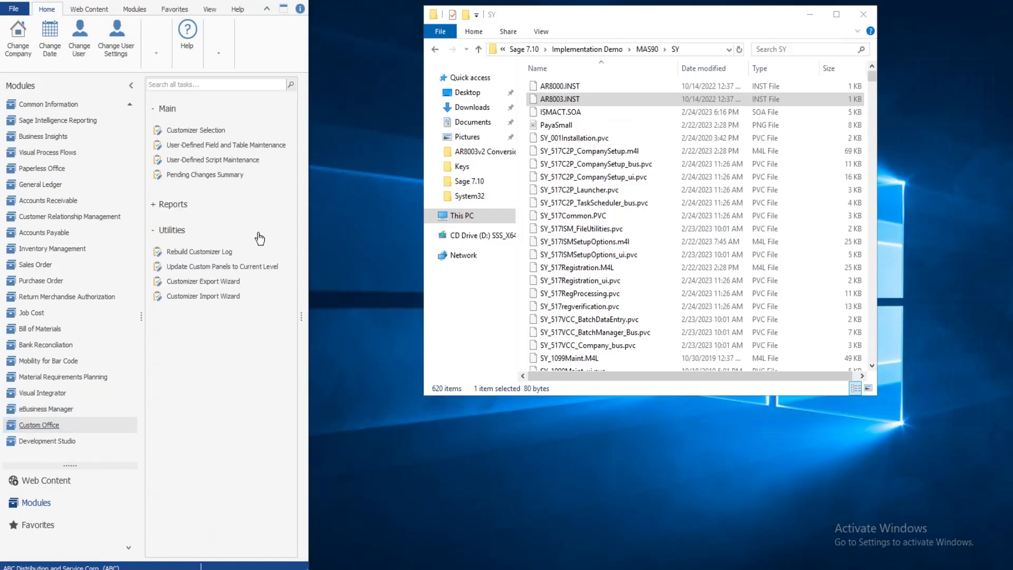
click(221, 298)
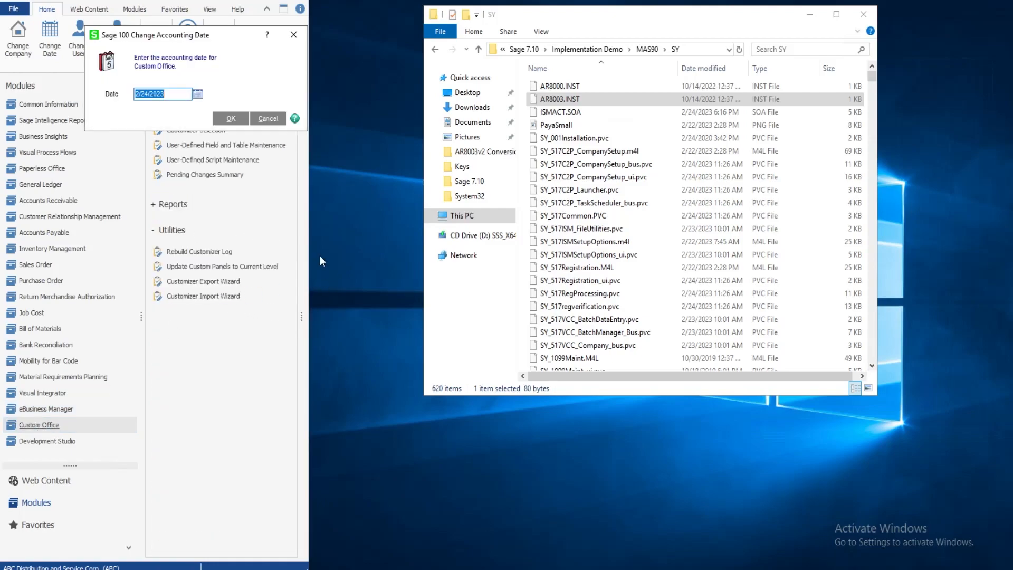
click(231, 119)
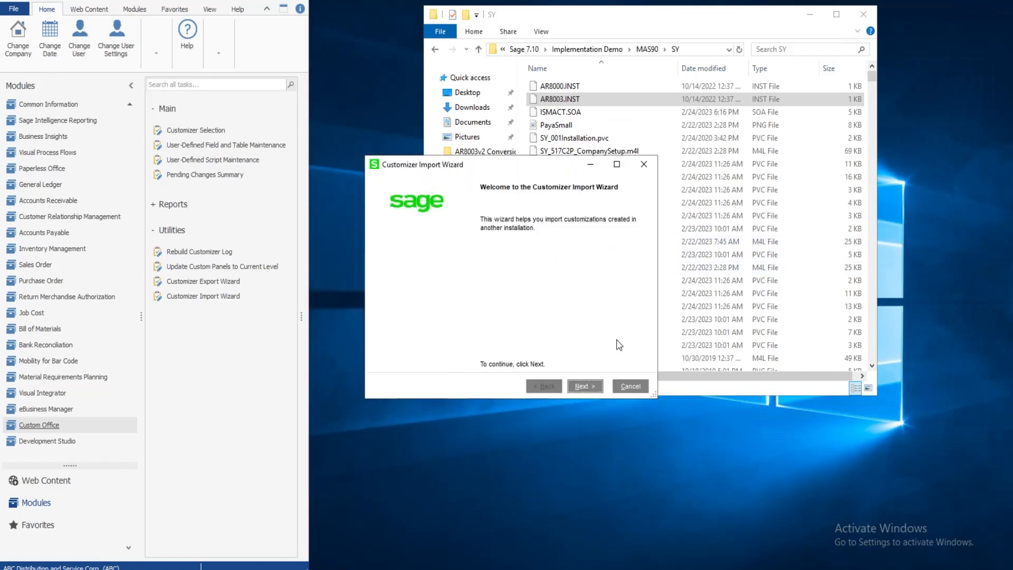
click(585, 386)
click(616, 228)
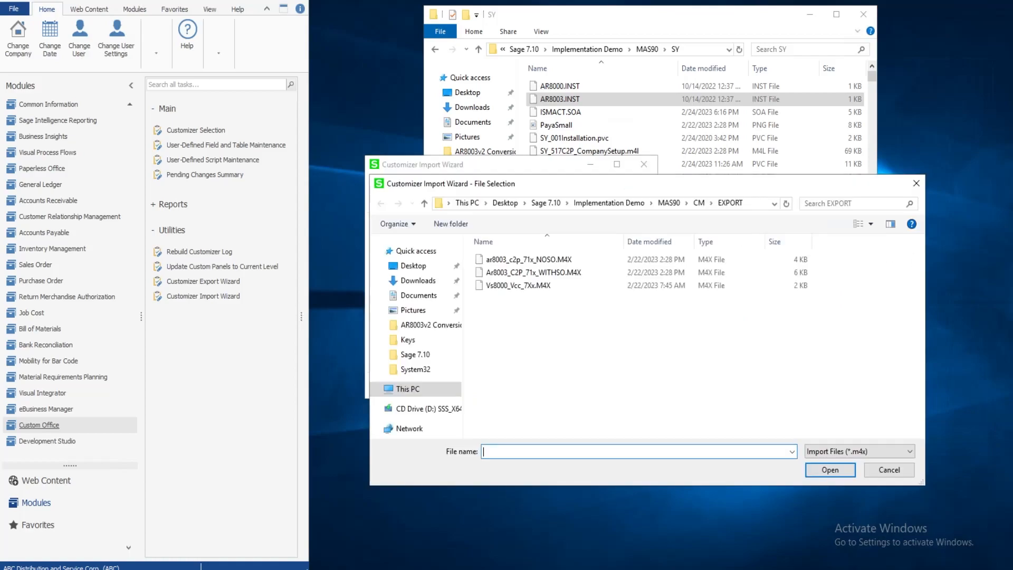
- Review the Ar8003_C2P_71x_WITHSO.M4X and ar8003_c2p_71x_NOSO.M4X customizer files, and close the wizard without importing
click(551, 272)
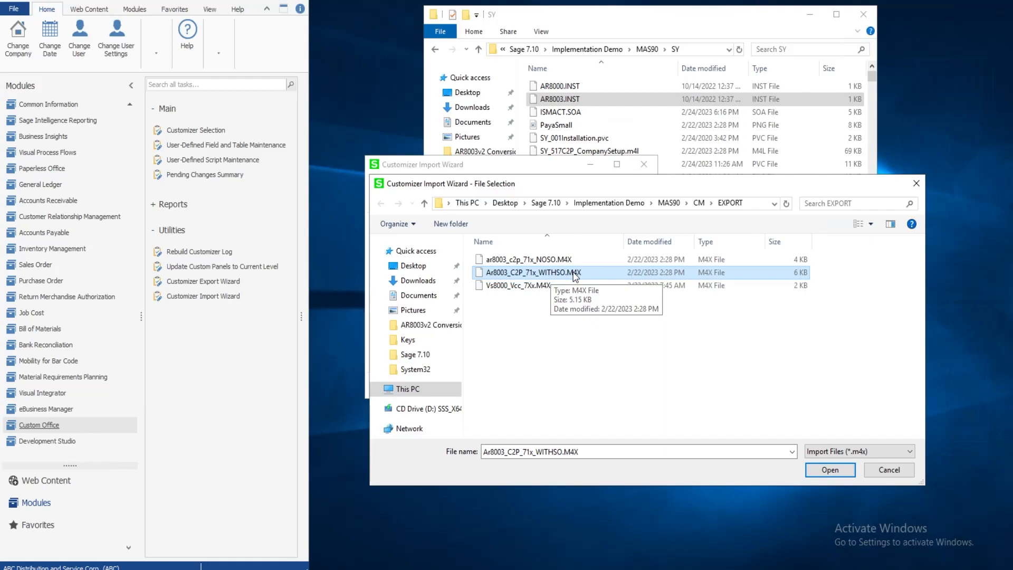
click(660, 259)
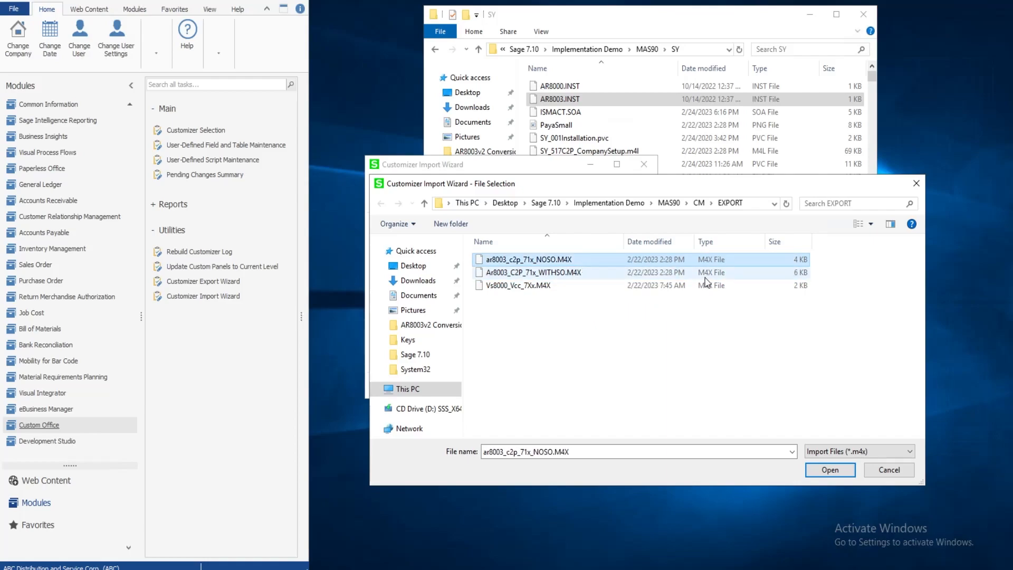
click(830, 469)
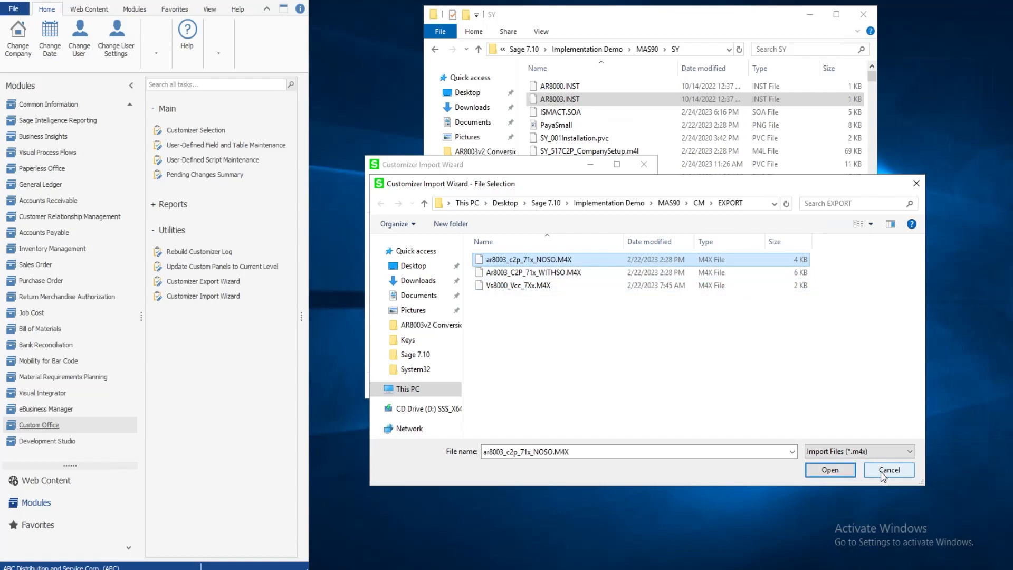
click(651, 165)
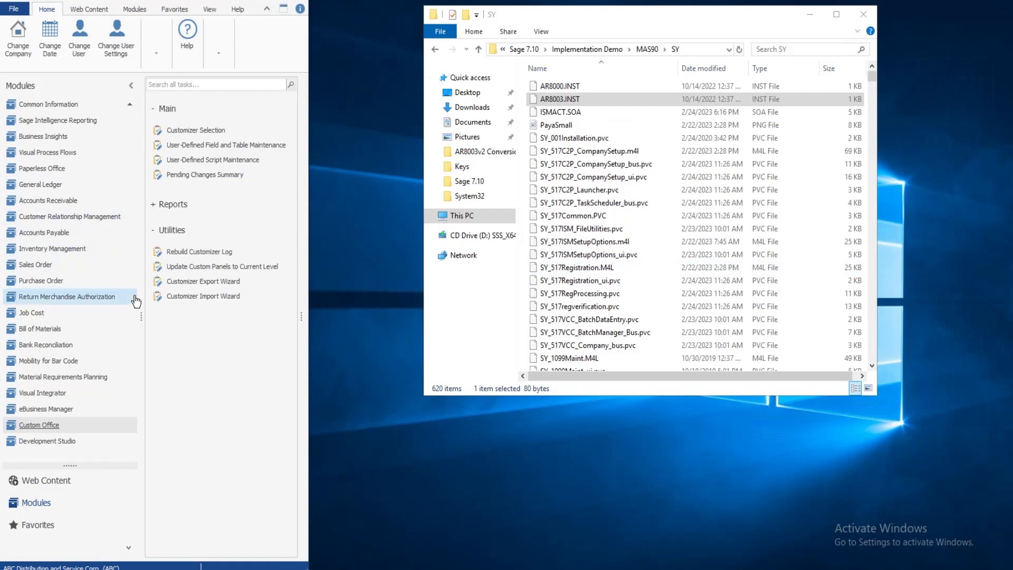
- Ensure electronic delivery and PDF storage is enabled for Forms in Paperless Office Options, and accept the options
click(42, 169)
click(239, 116)
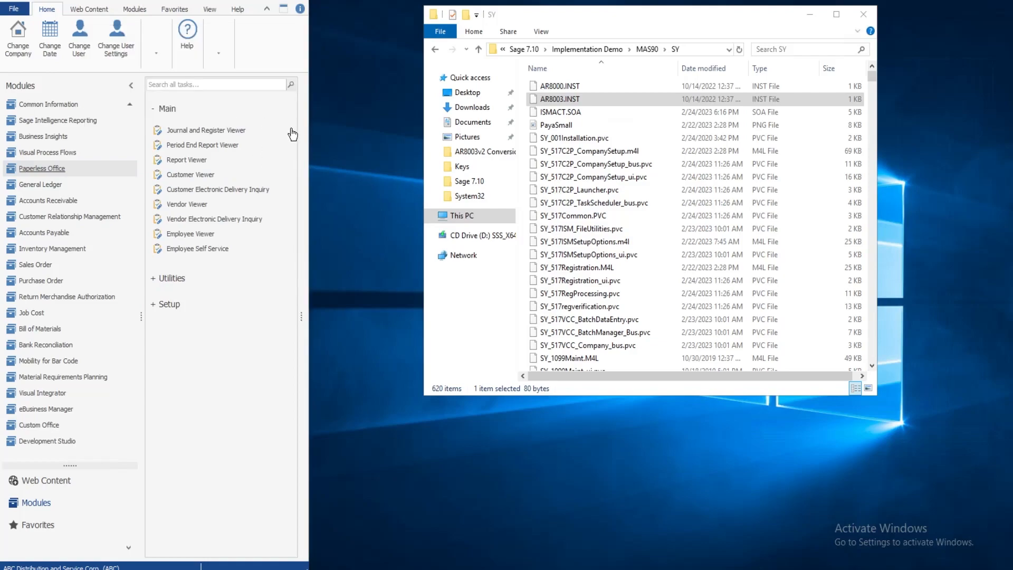
click(184, 305)
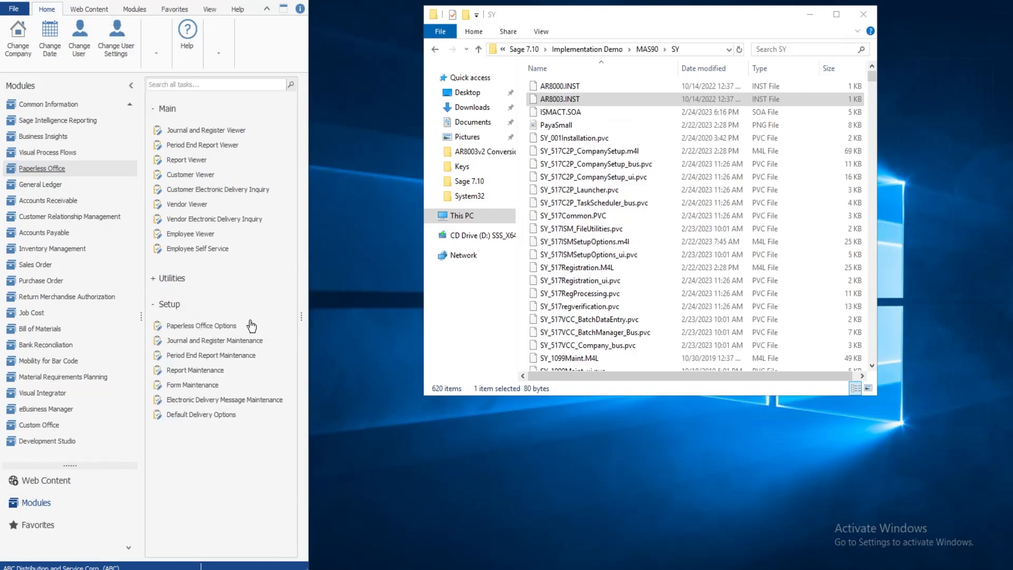
click(216, 327)
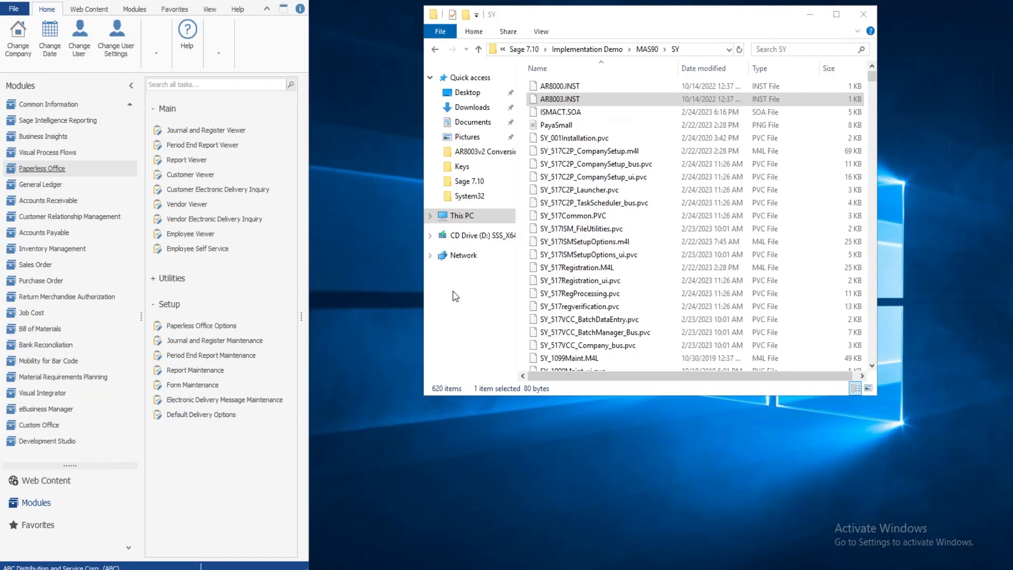
click(343, 195)
click(347, 196)
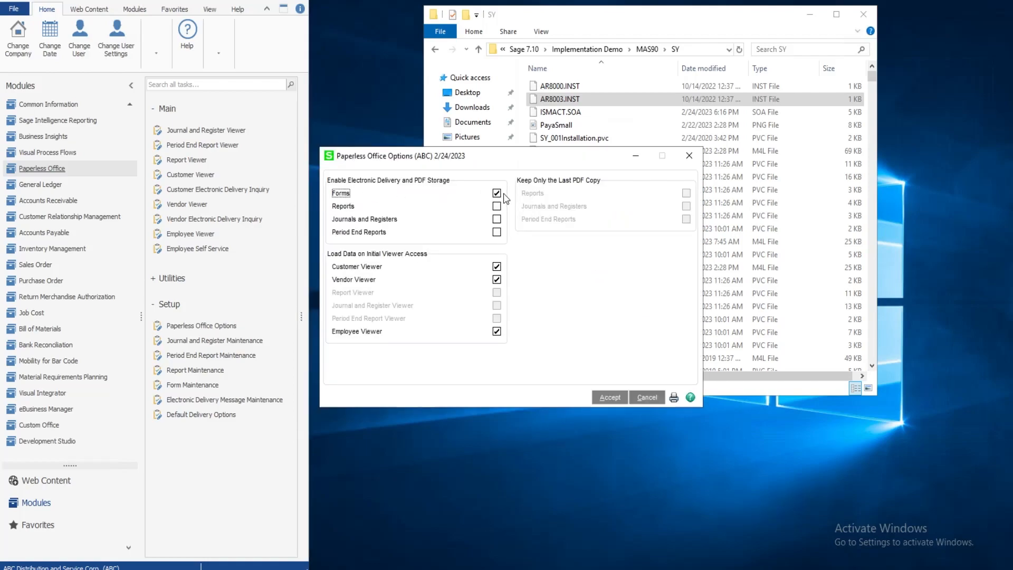
click(611, 397)
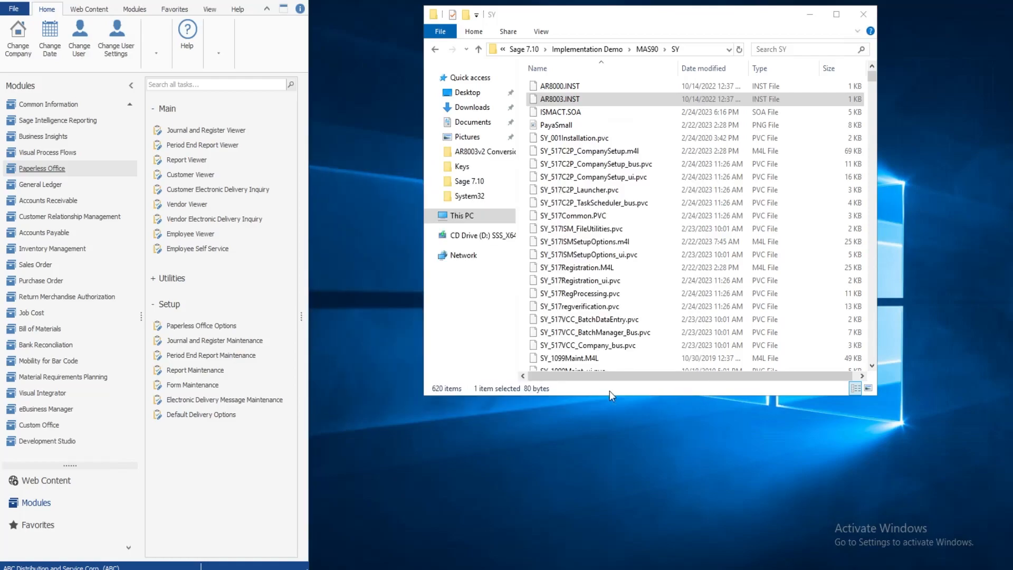
- Open Electronic Delivery Message Maintenance from the Paperless Office setup and set document type Customer Forms and company code ABC
click(184, 402)
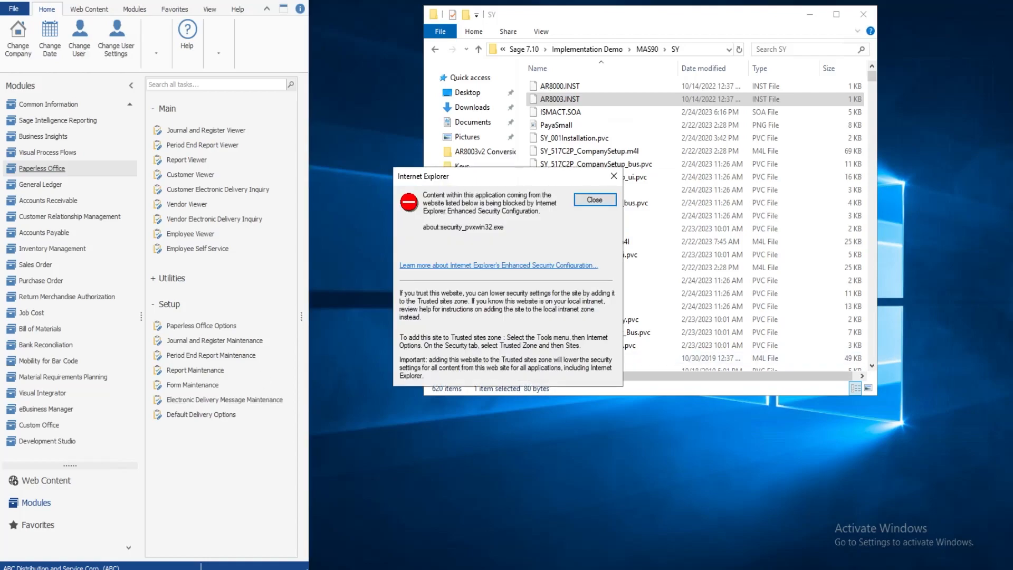
click(595, 199)
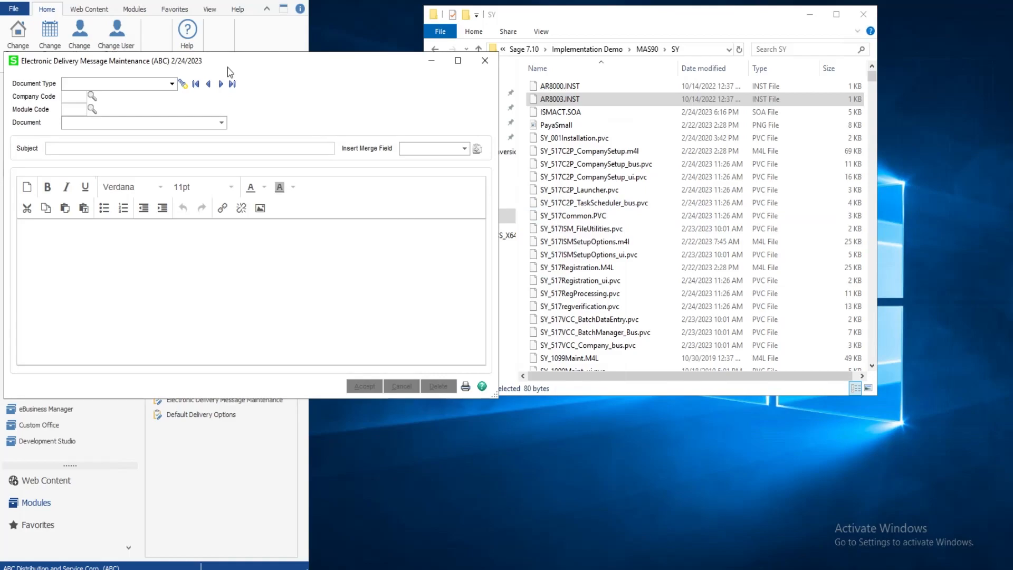
drag(239, 65, 402, 59)
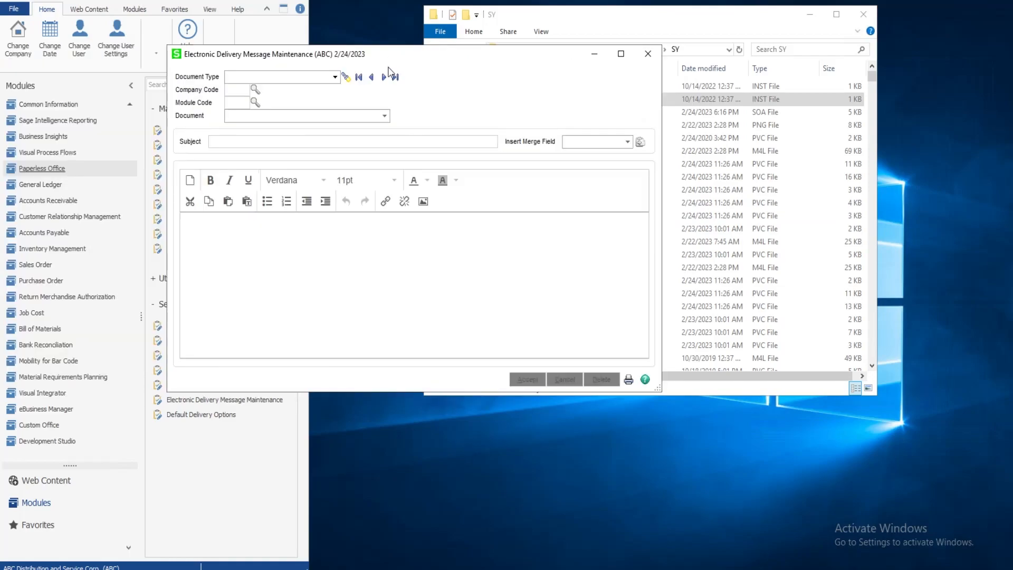
click(334, 77)
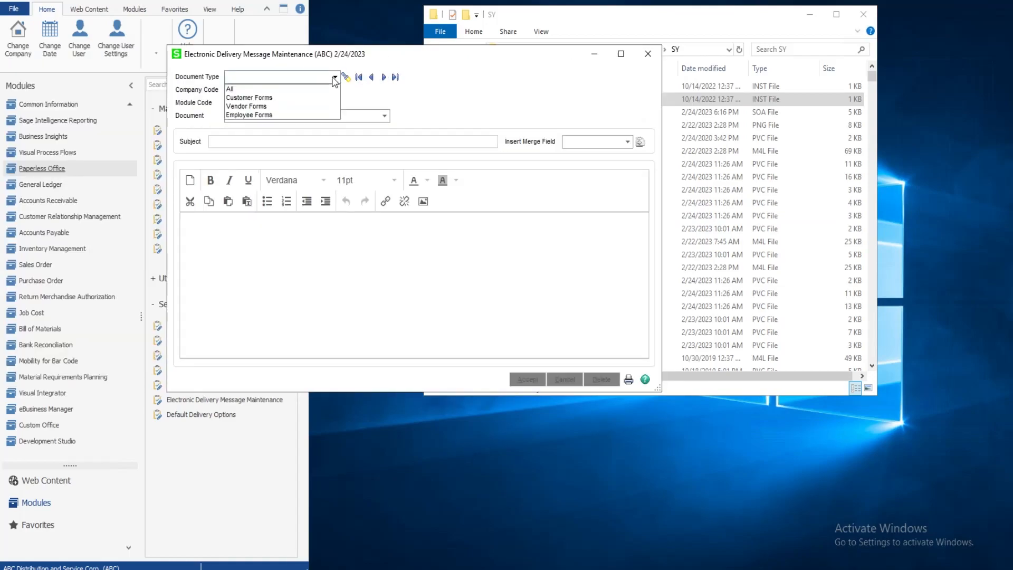
click(267, 98)
click(254, 89)
double_click(379, 197)
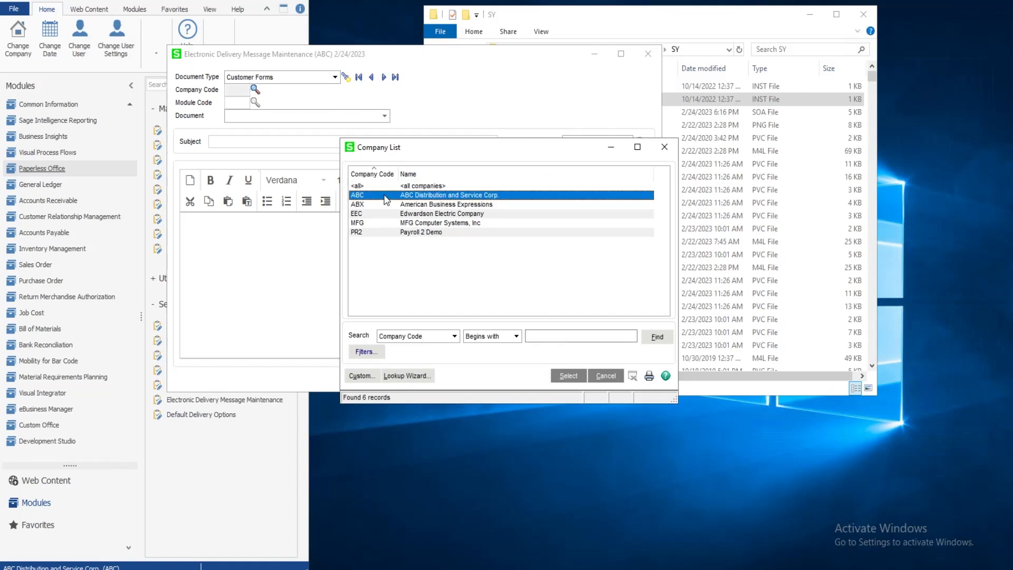
- Load the Click2Pay Invoice message for the S/O (Sales Order) module
click(255, 102)
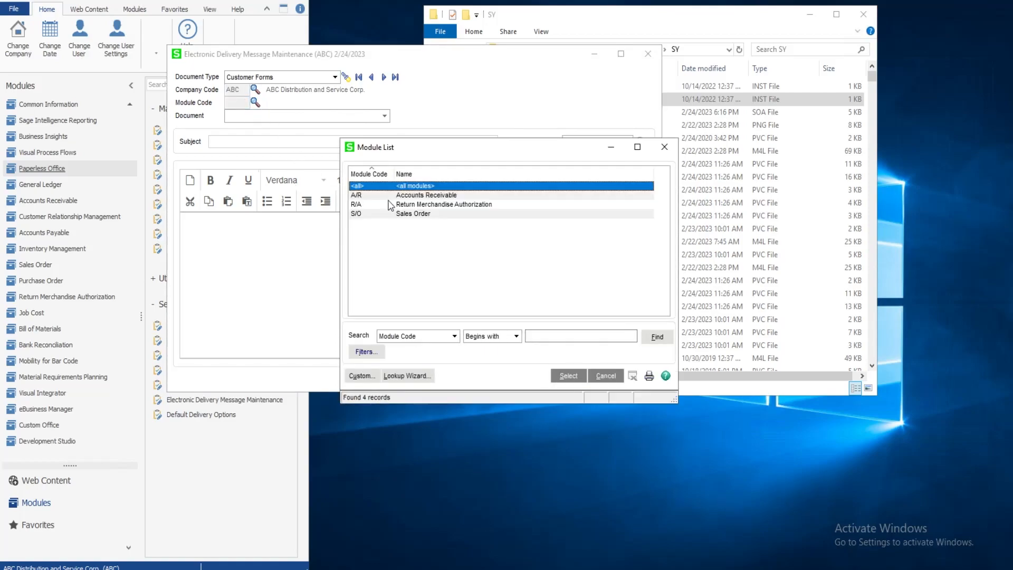
click(370, 215)
double_click(370, 215)
click(364, 116)
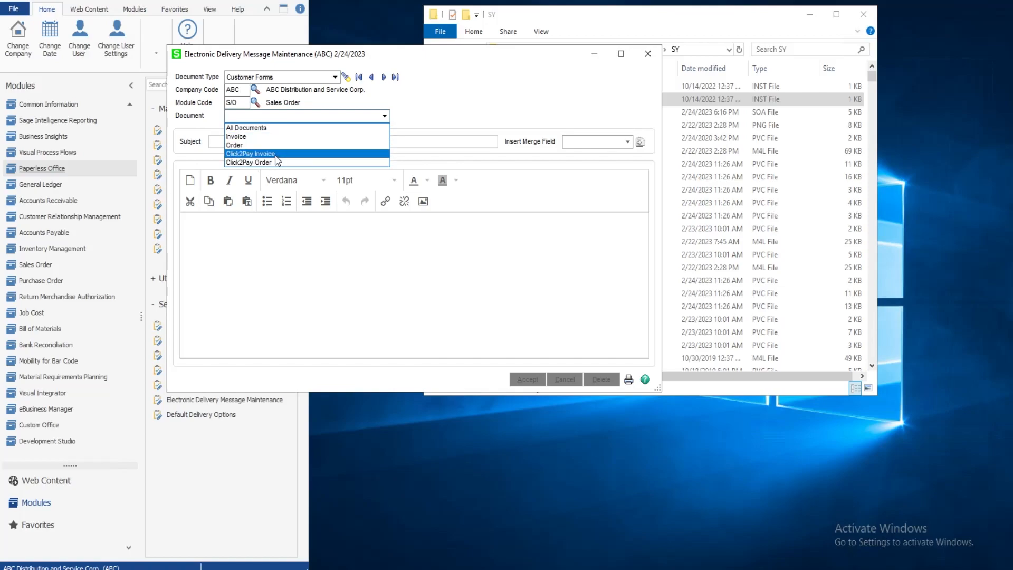
click(250, 153)
- Review the subject line of the Click2Pay Invoice message
click(323, 141)
drag(267, 140, 194, 138)
click(284, 137)
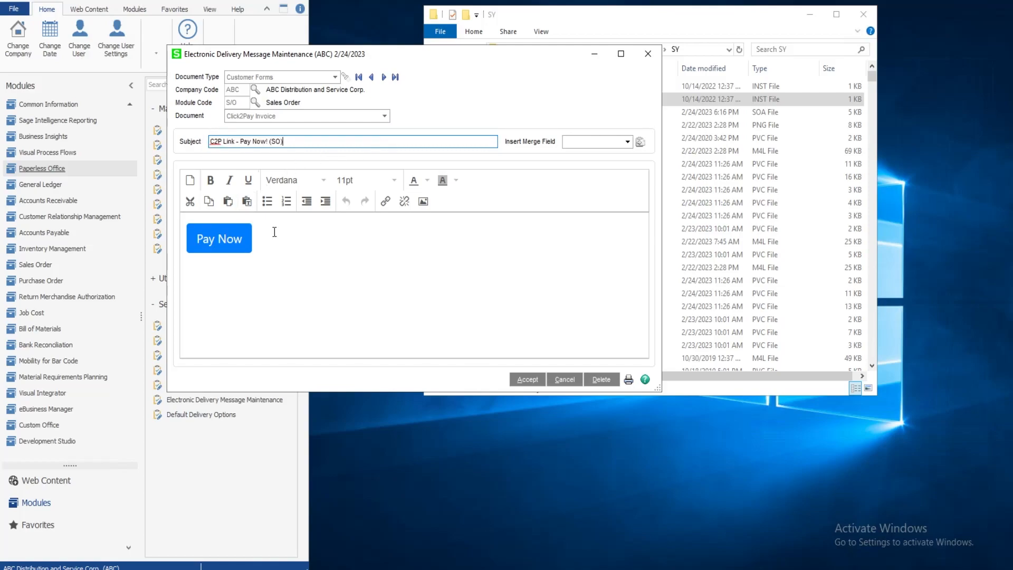
- Check the Pay Now image's link URL against the [Click2PayURL] merge field, and confirm the link
click(243, 240)
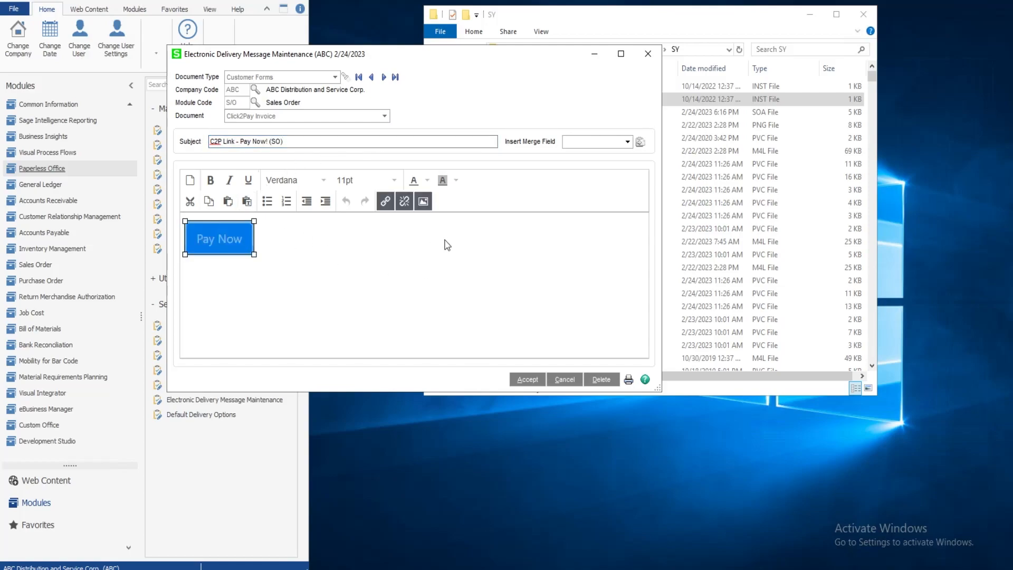
click(388, 203)
triple_click(431, 240)
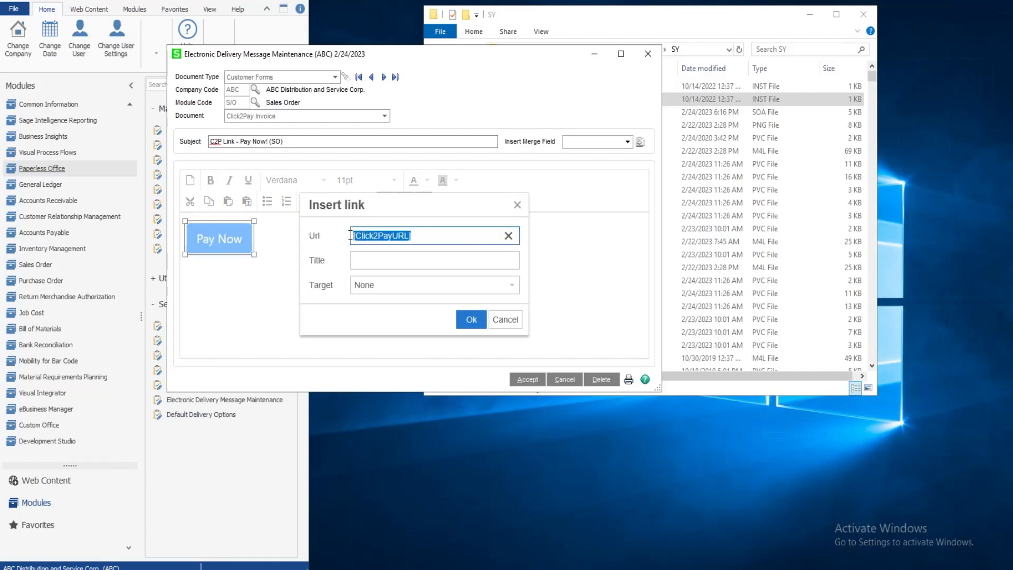
drag(442, 237, 352, 237)
click(455, 232)
click(628, 142)
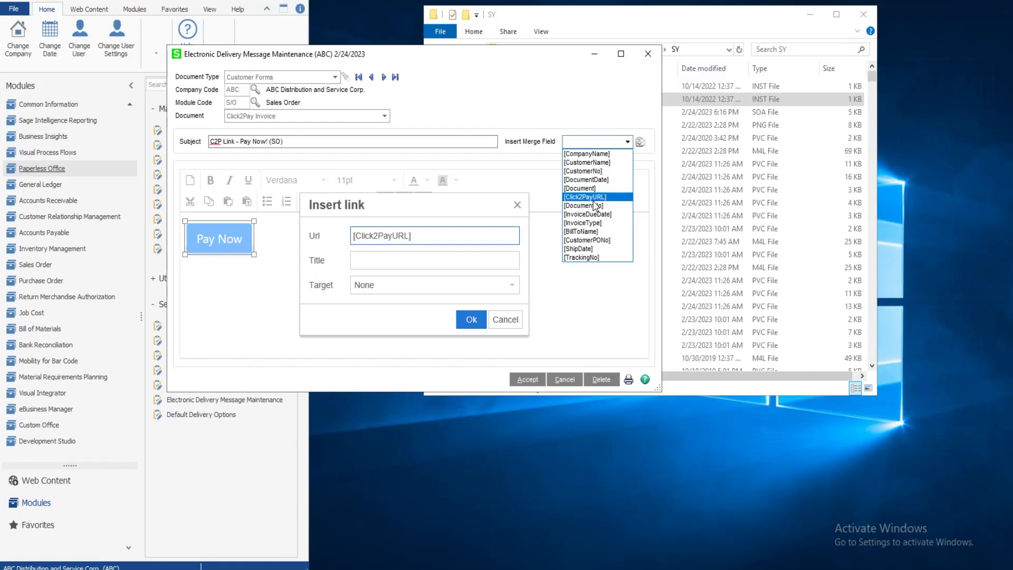
click(471, 209)
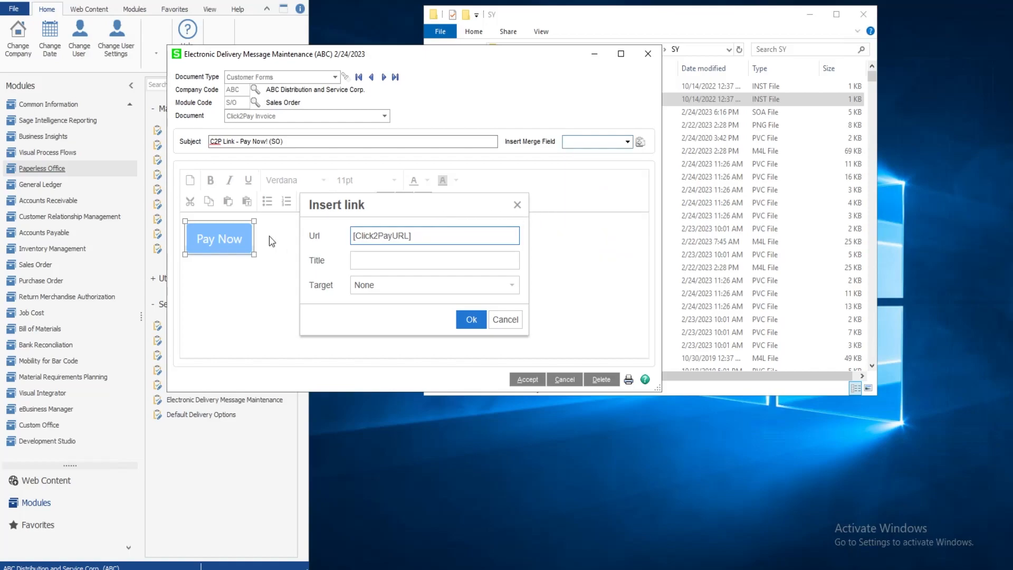
click(471, 319)
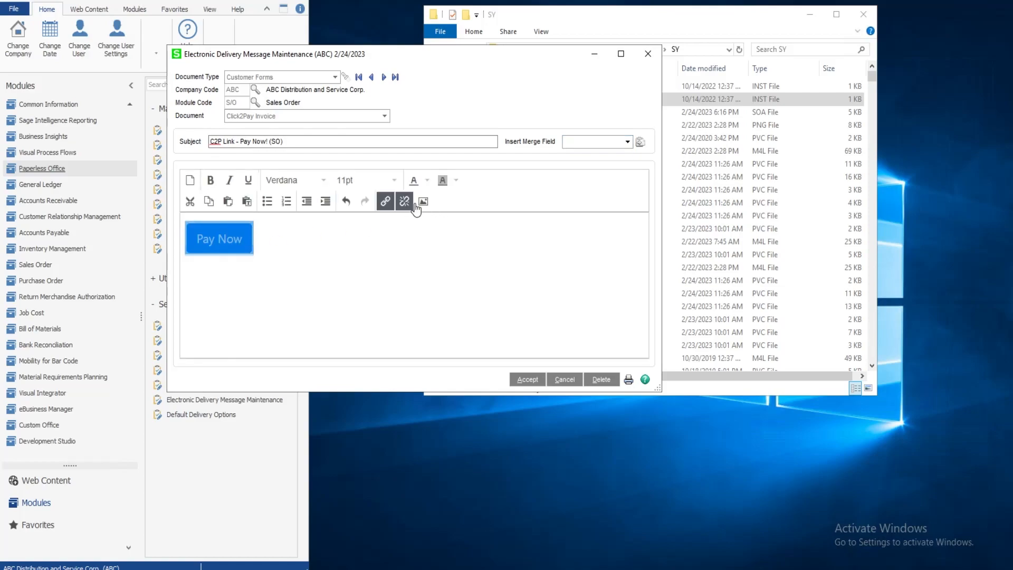
- Switch to File Explorer, view the PAYNOW image in the PNG folder under MAS90\PAYA, and close the image
click(70, 566)
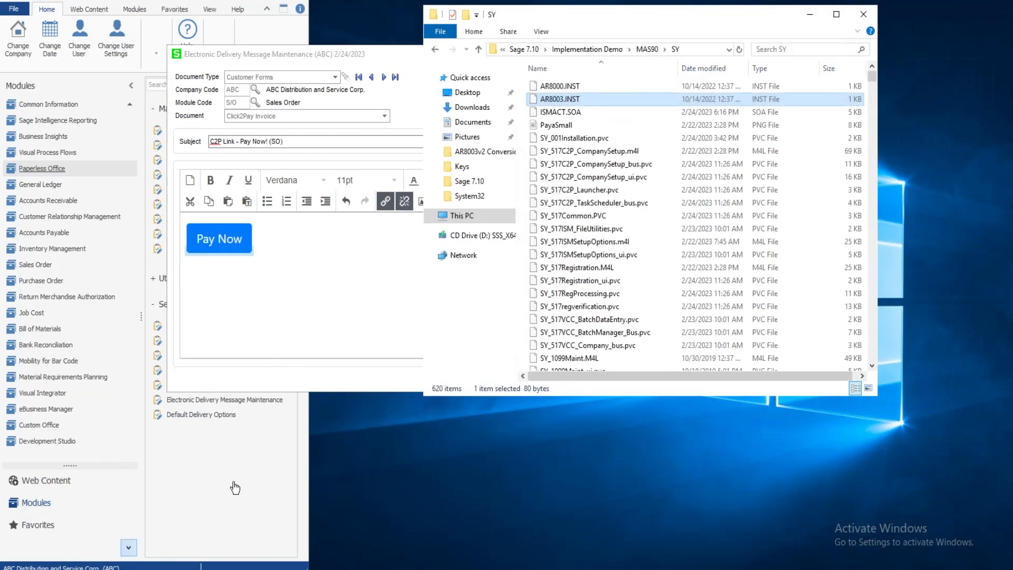
click(648, 50)
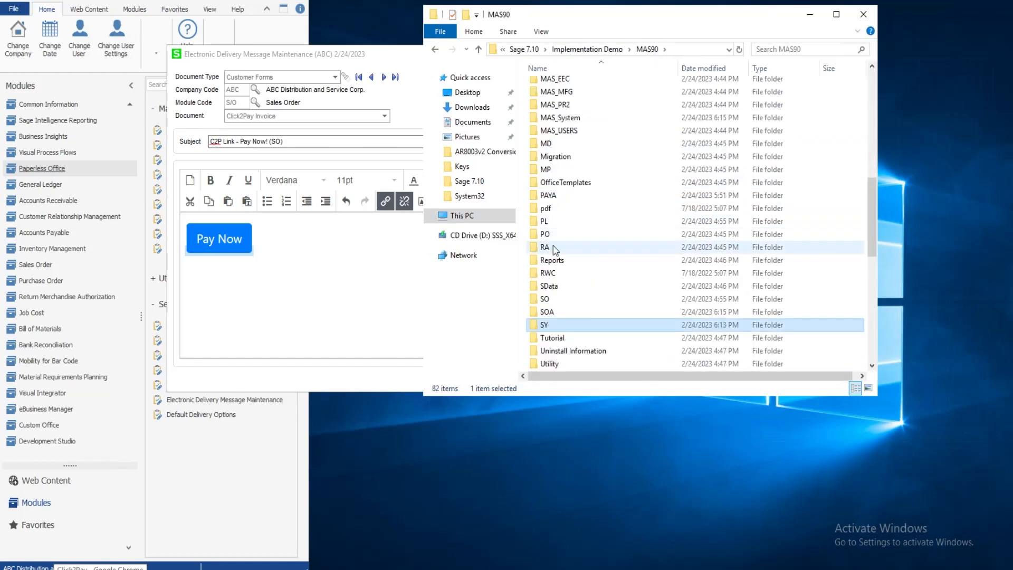
double_click(554, 197)
double_click(554, 111)
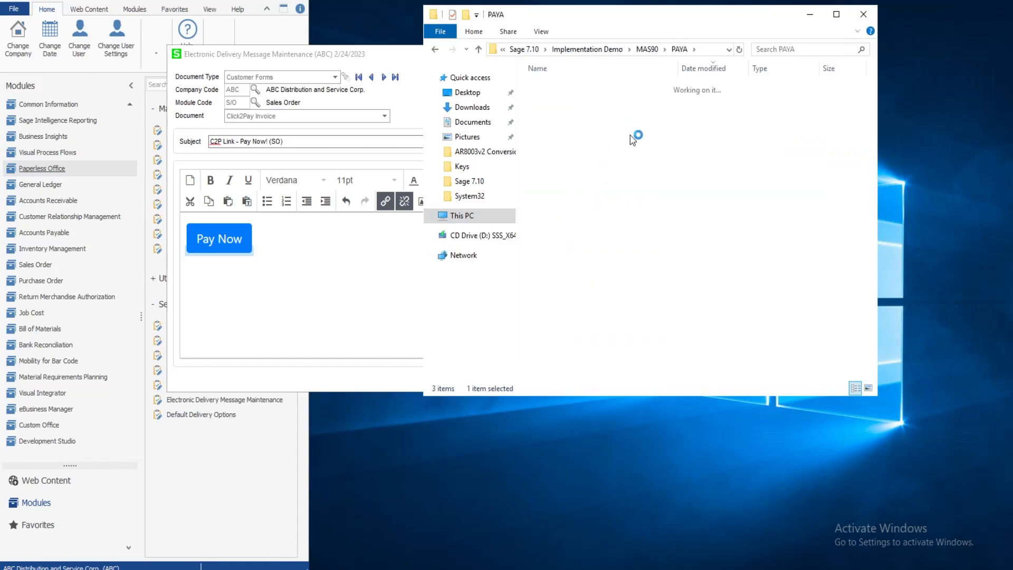
click(587, 90)
double_click(587, 90)
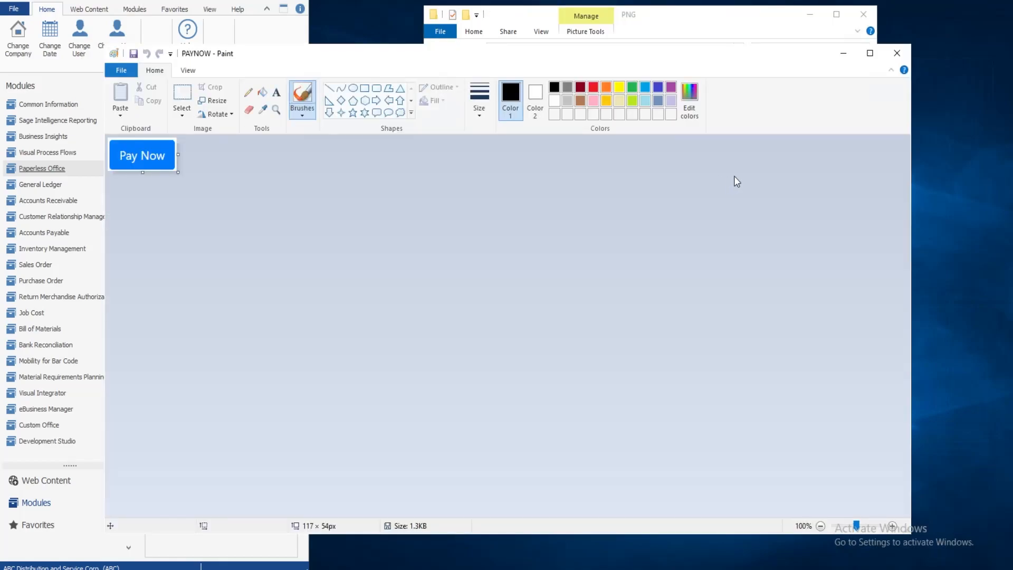
click(897, 53)
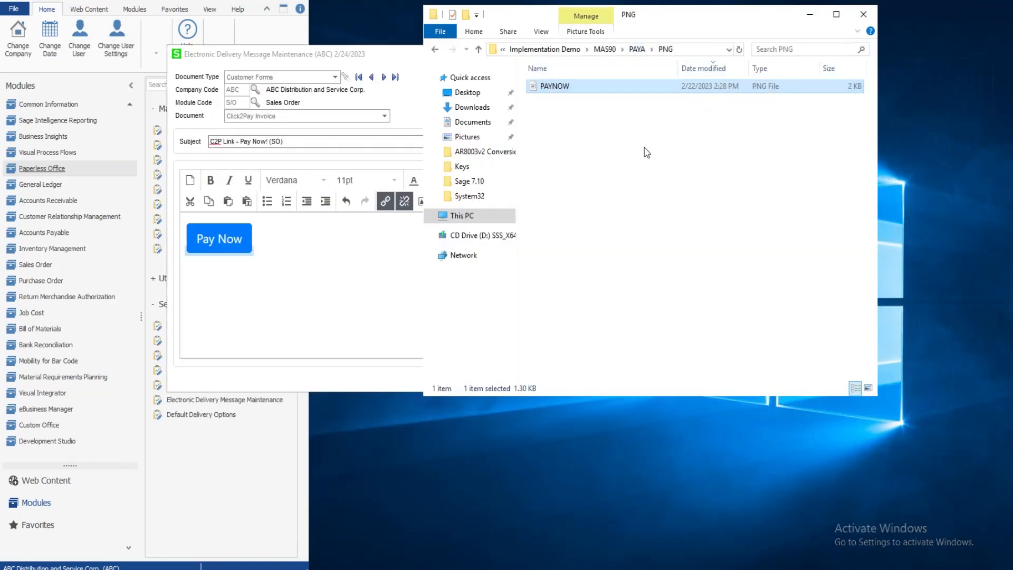
click(640, 174)
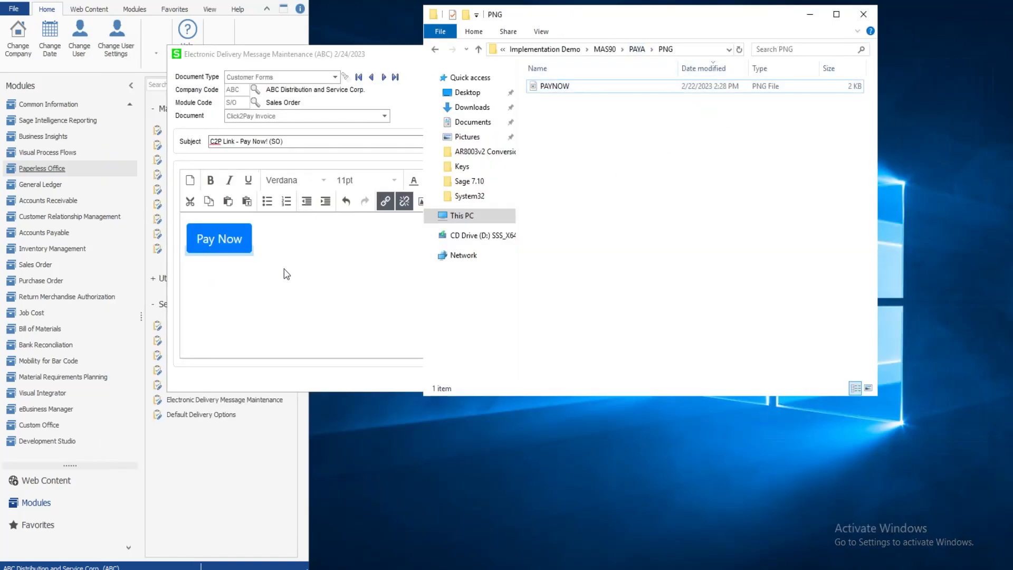
click(271, 260)
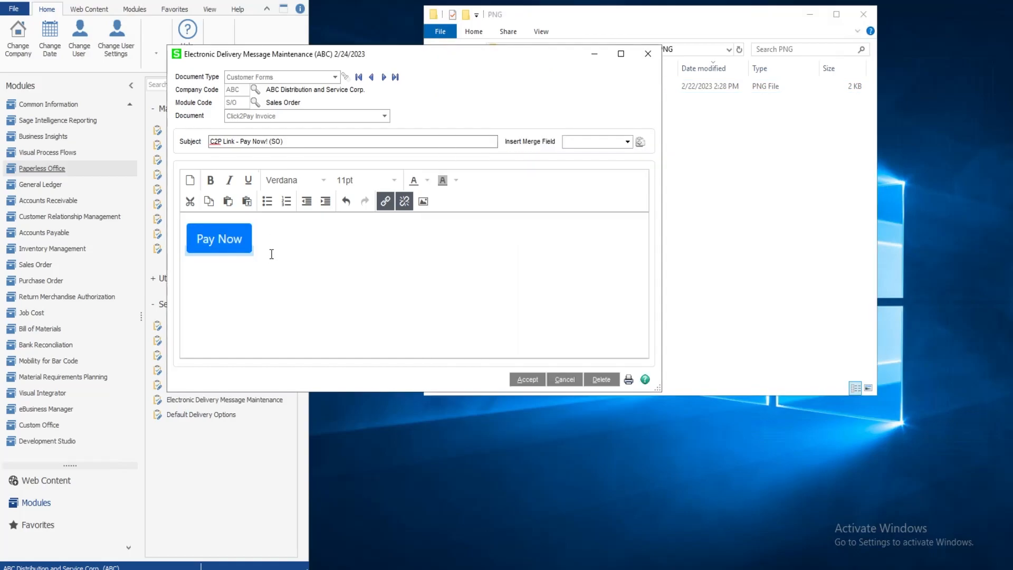
click(742, 197)
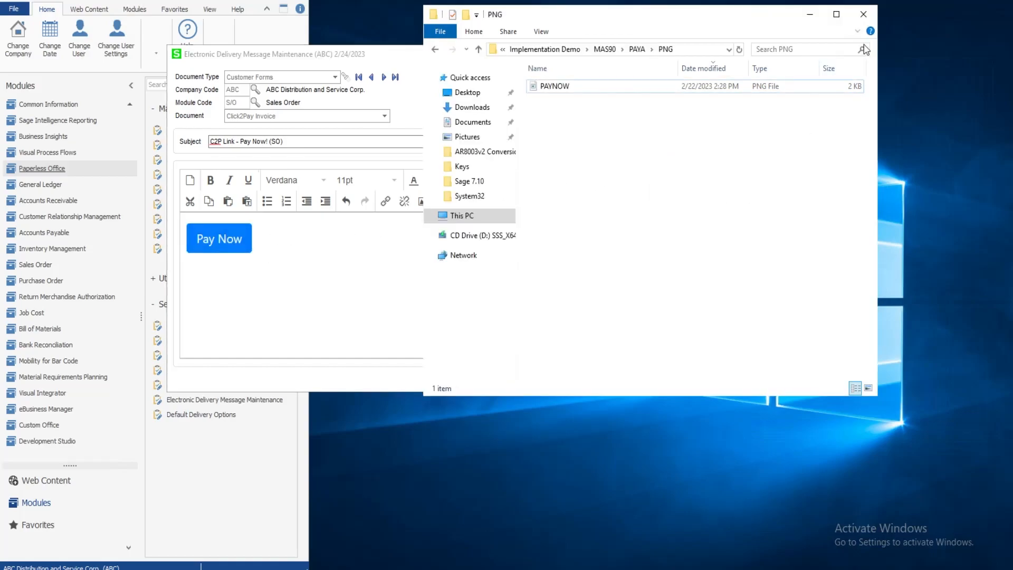
- Close File Explorer, recheck the Pay Now image's link URL, and accept the Click2Pay Invoice message before closing Electronic Delivery Message Maintenance
click(863, 15)
click(385, 201)
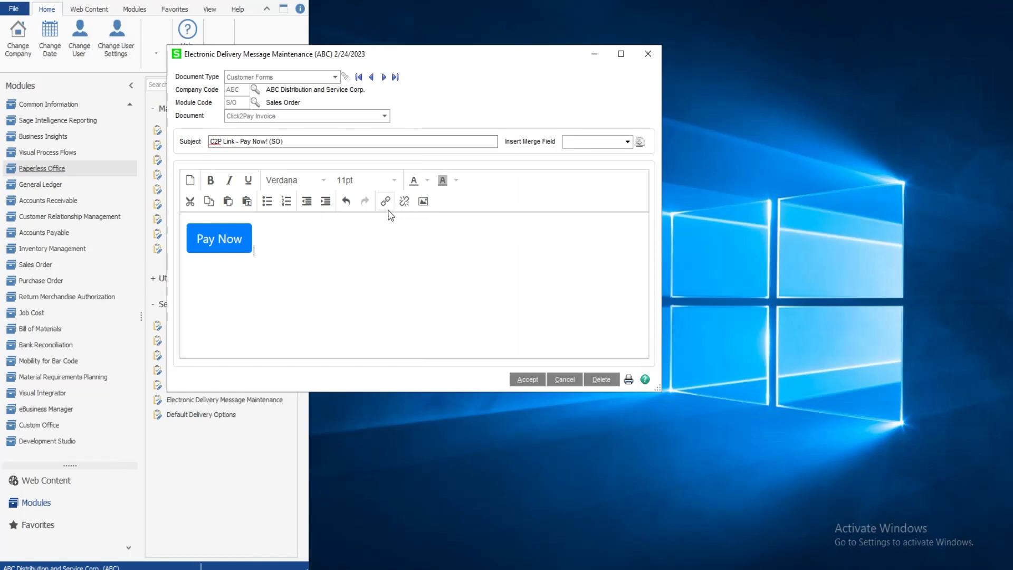
click(532, 192)
click(234, 239)
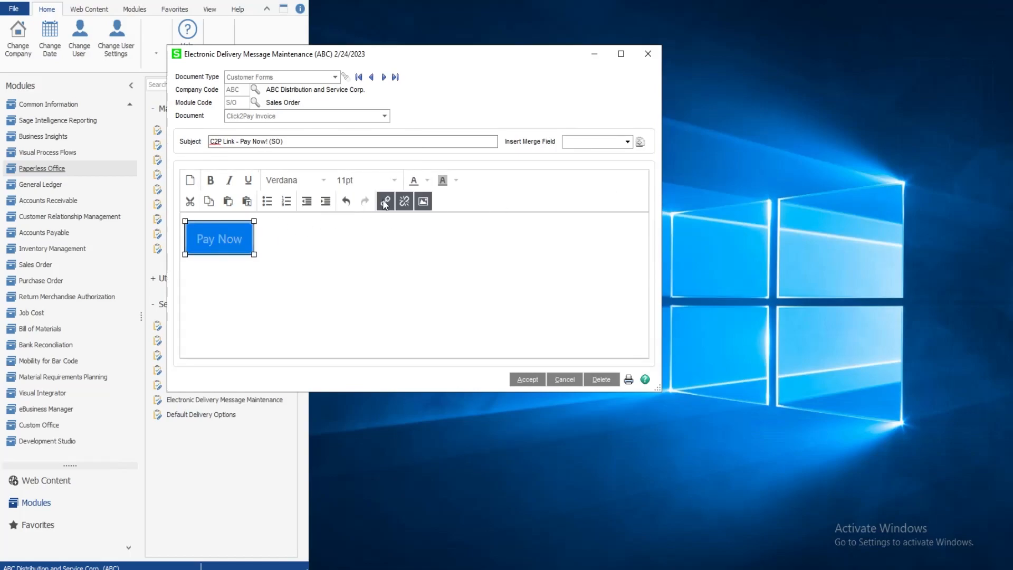
click(388, 201)
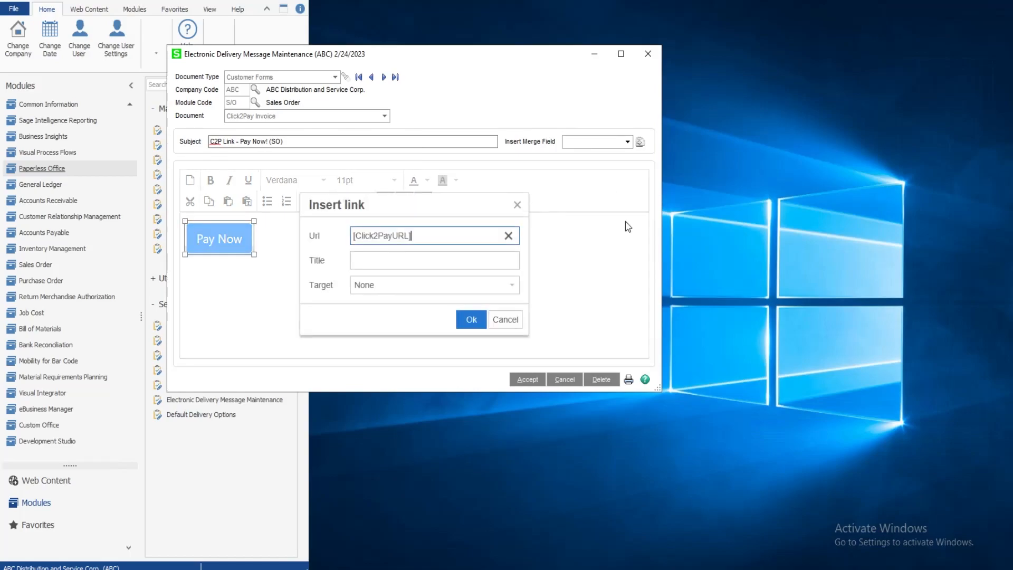
click(510, 319)
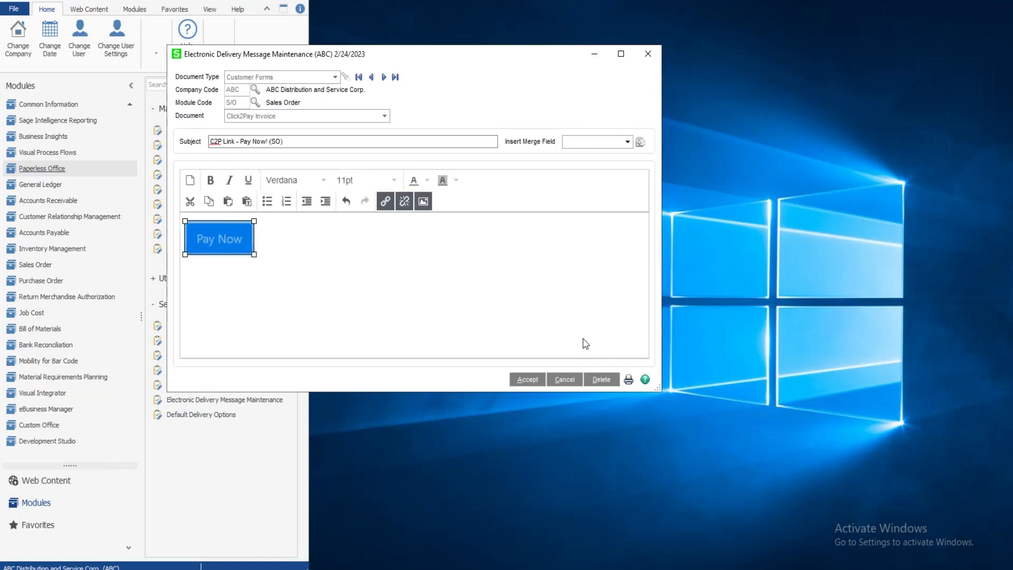
click(526, 380)
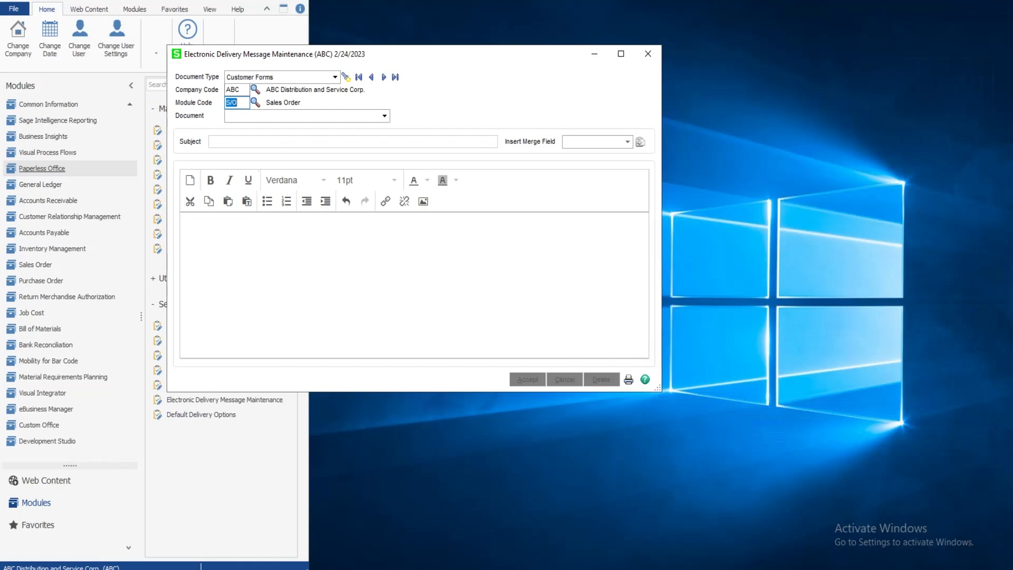
click(648, 53)
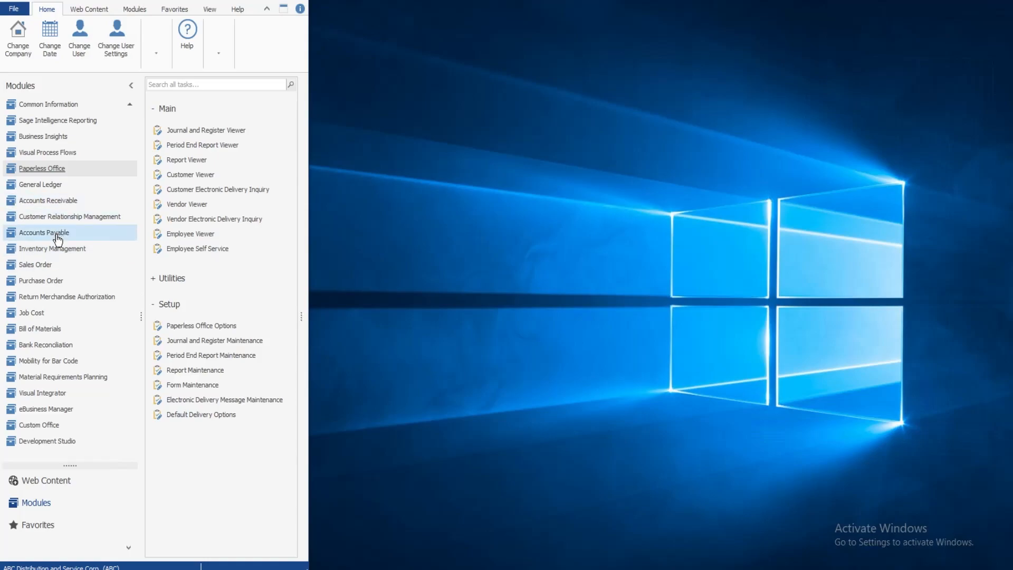
- Open Payment Type Maintenance from the Accounts Receivable setup tasks and load the CC payment type
click(60, 206)
click(229, 118)
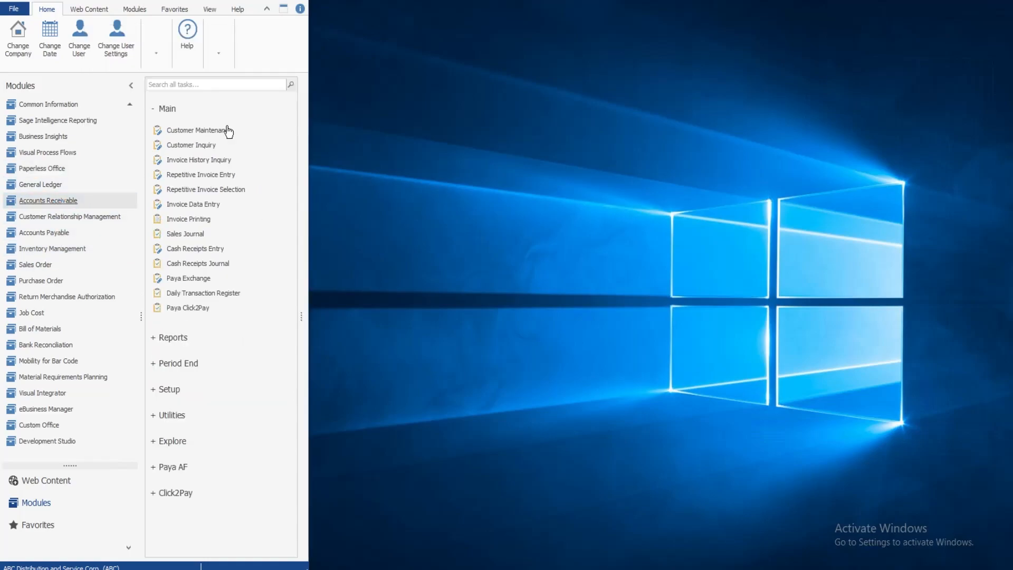
click(176, 391)
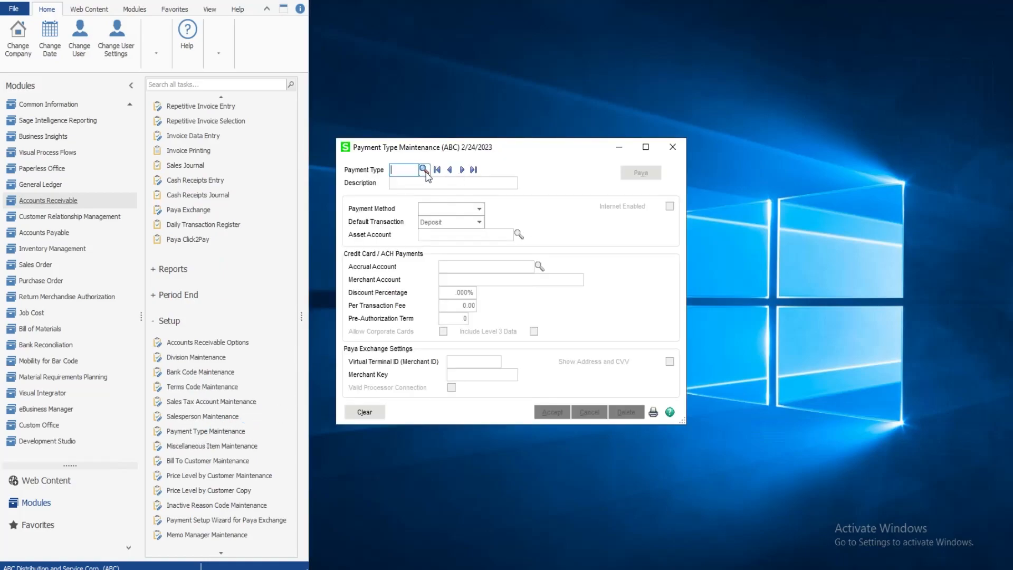
click(425, 171)
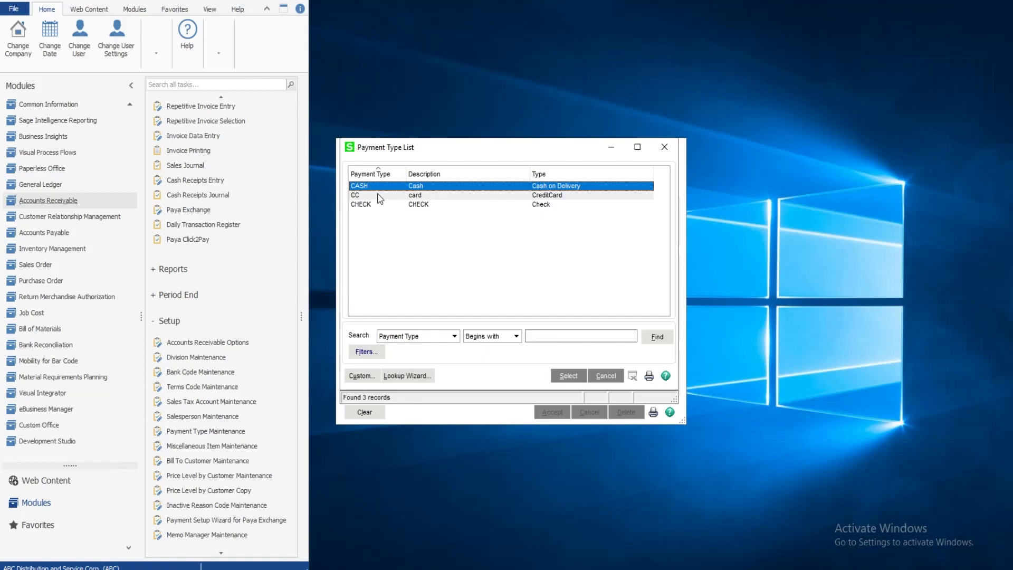
double_click(378, 195)
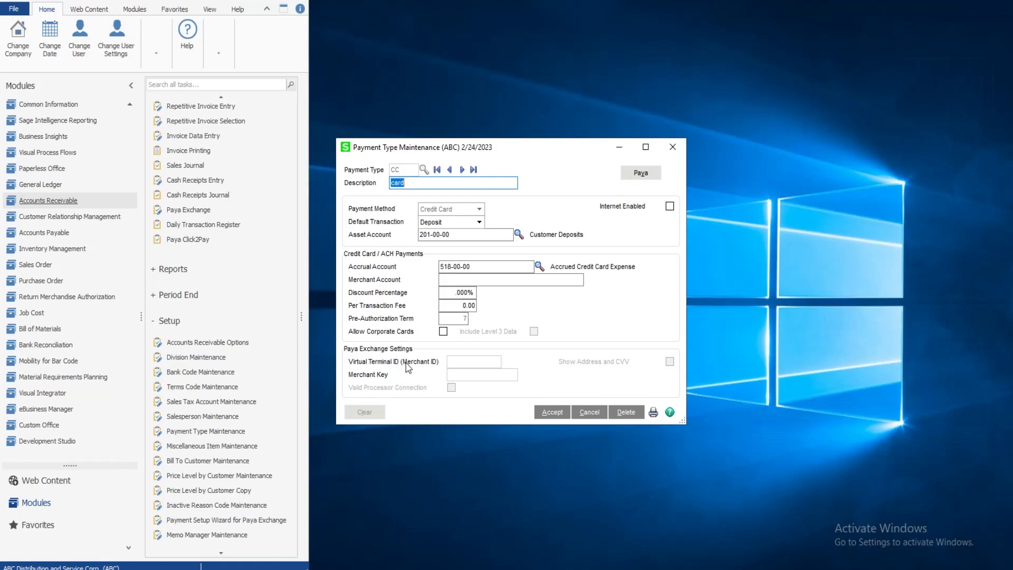
- Open the CC payment type's Paya additional fields and review the Click2Pay bank code choices and Merchant ID without changing them
click(650, 173)
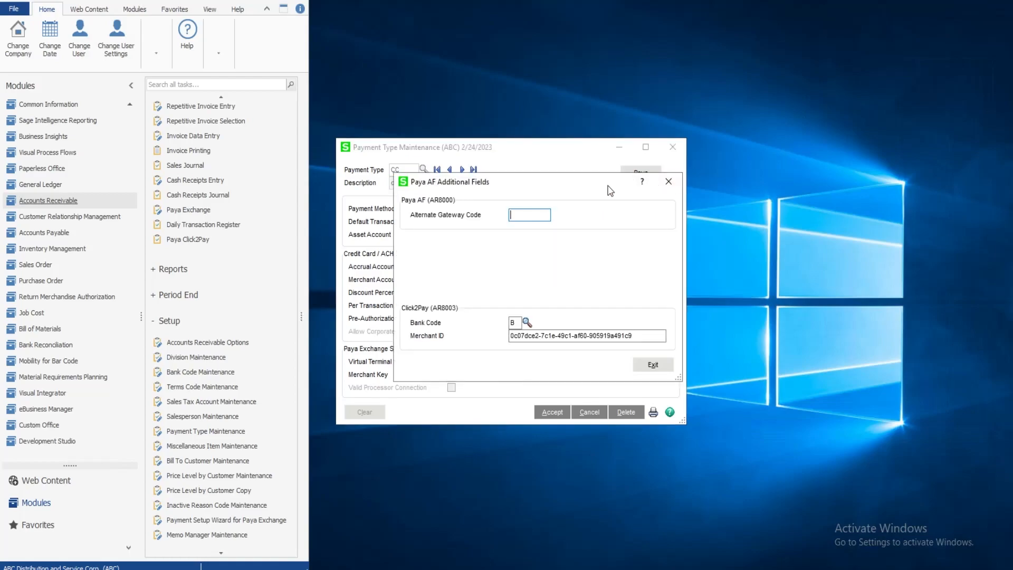
drag(607, 186, 592, 176)
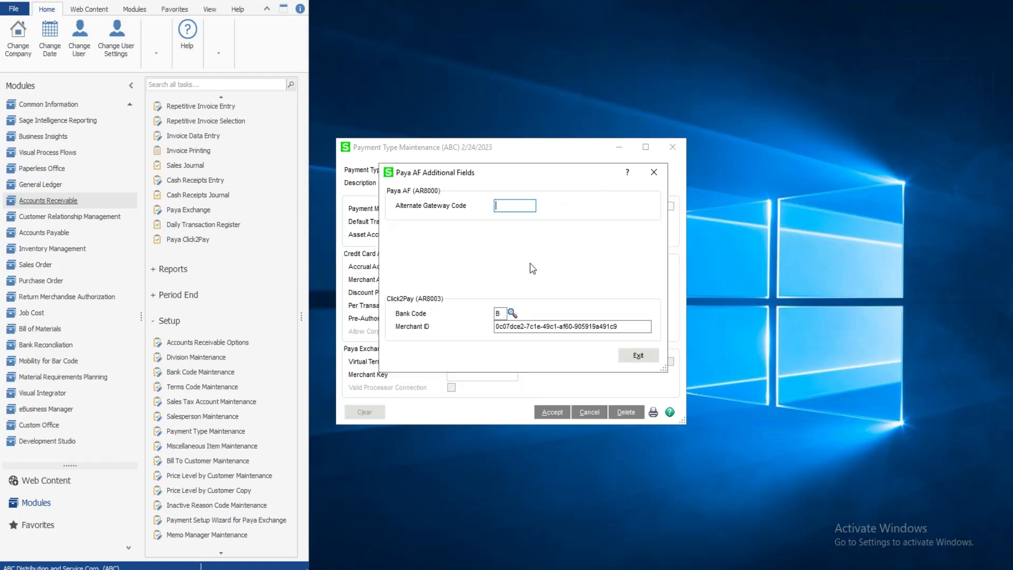
click(512, 314)
click(374, 195)
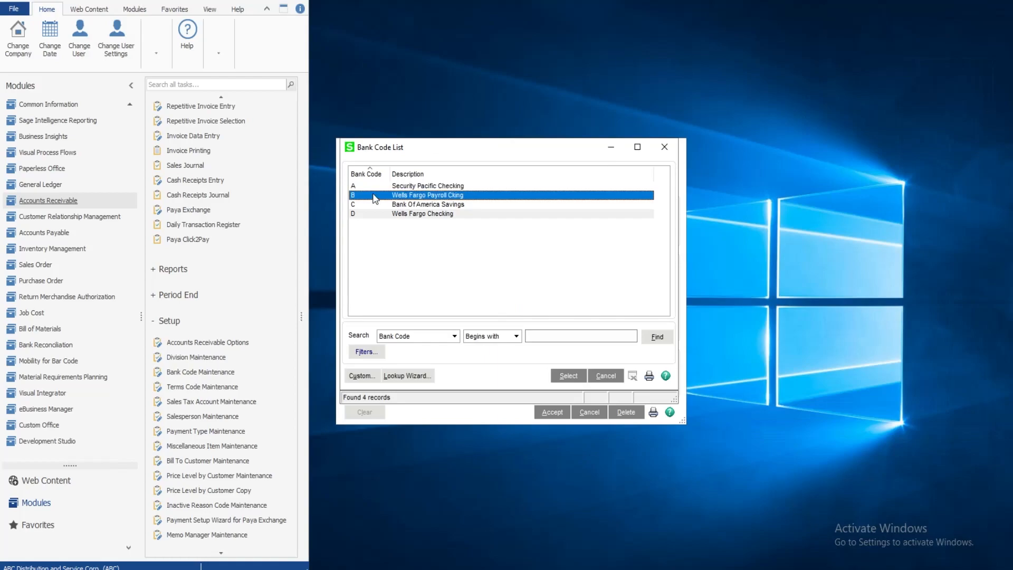
click(605, 376)
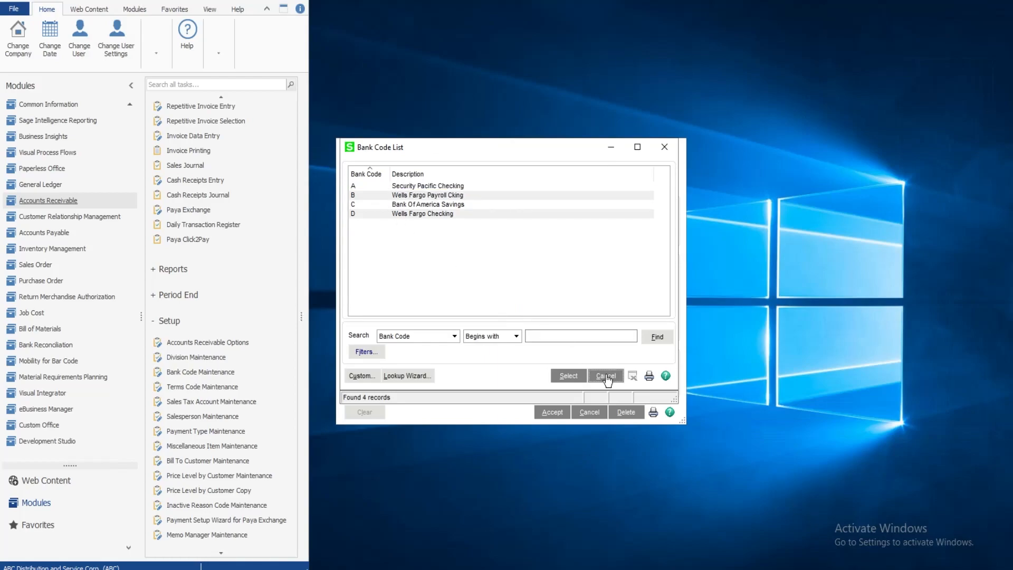
key(Tab)
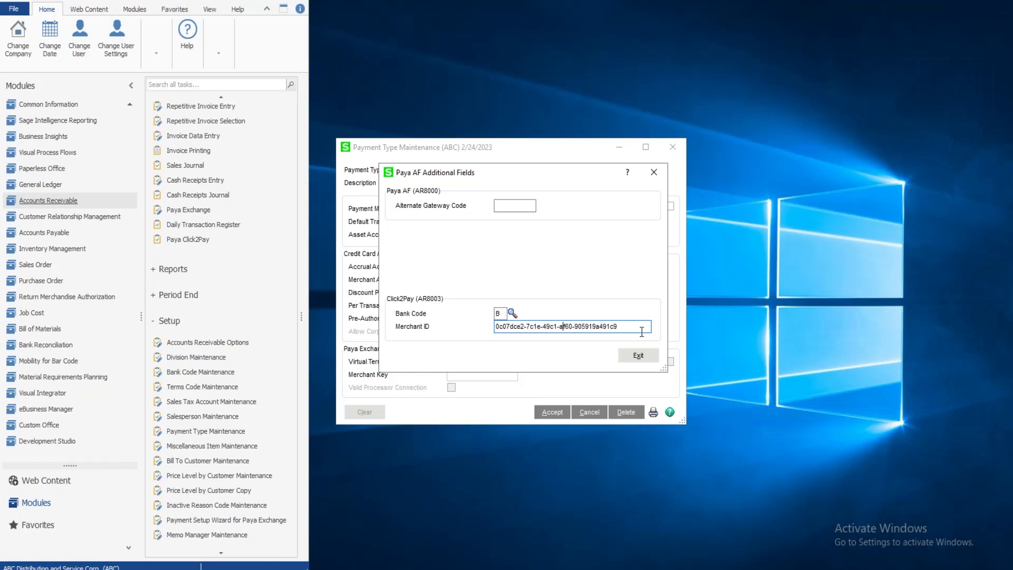
- Leave the Paya additional fields, accept the CC payment type, and close Payment Type Maintenance
click(638, 357)
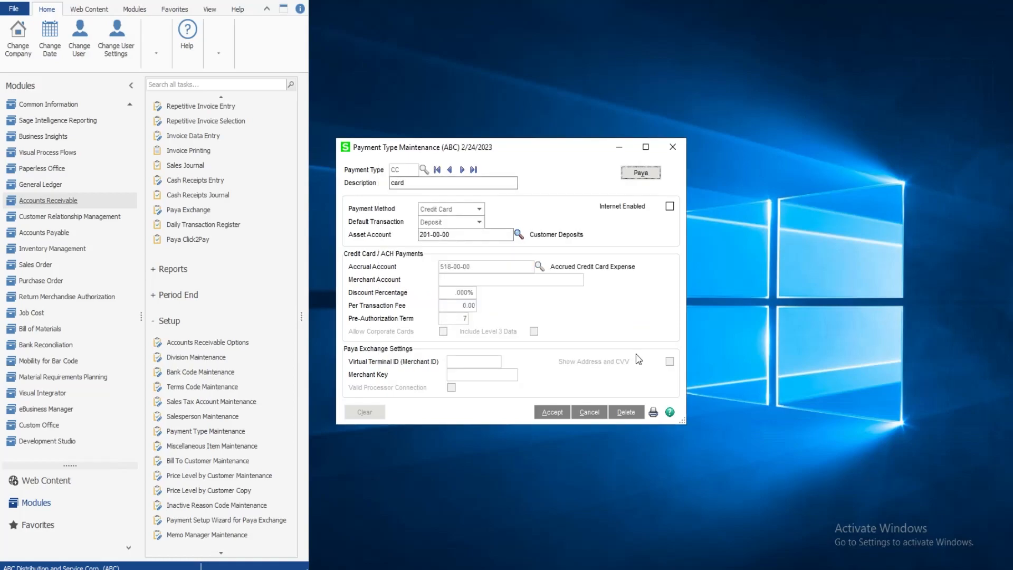
click(552, 412)
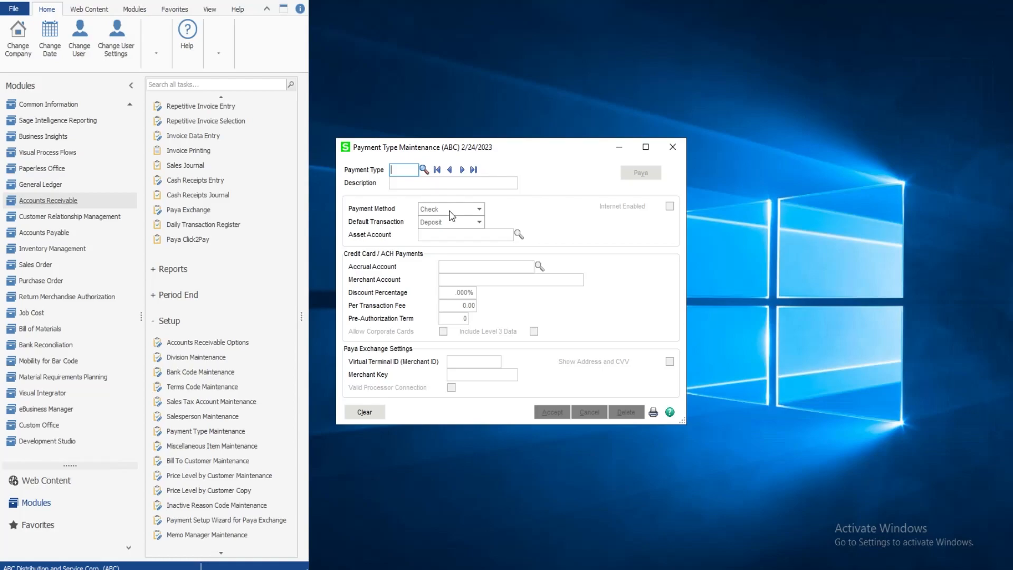
click(672, 147)
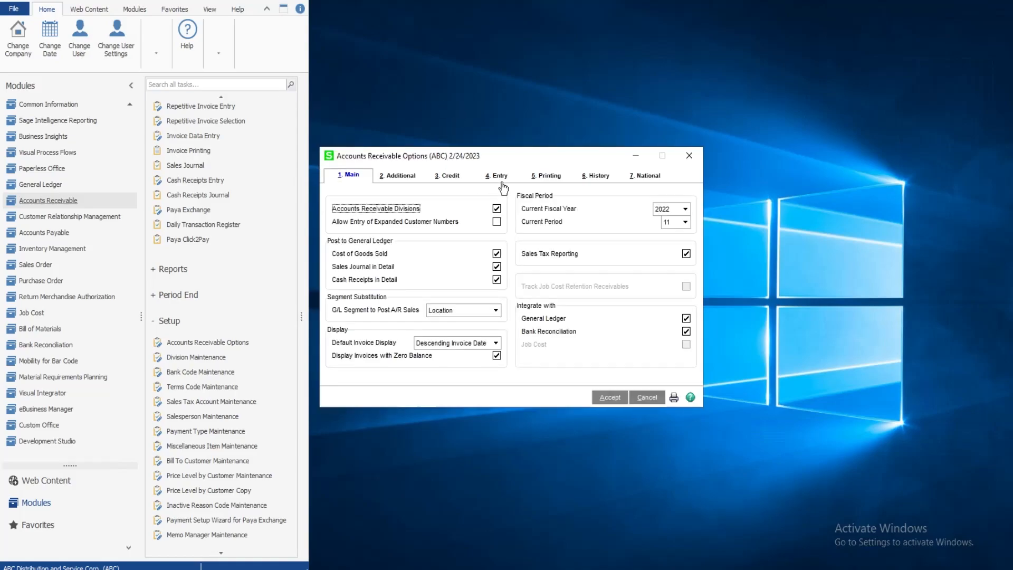
- Check batch processing and Allow Credit Cards / ACH Payments in the entry settings of Accounts Receivable Options, and accept the options
click(499, 179)
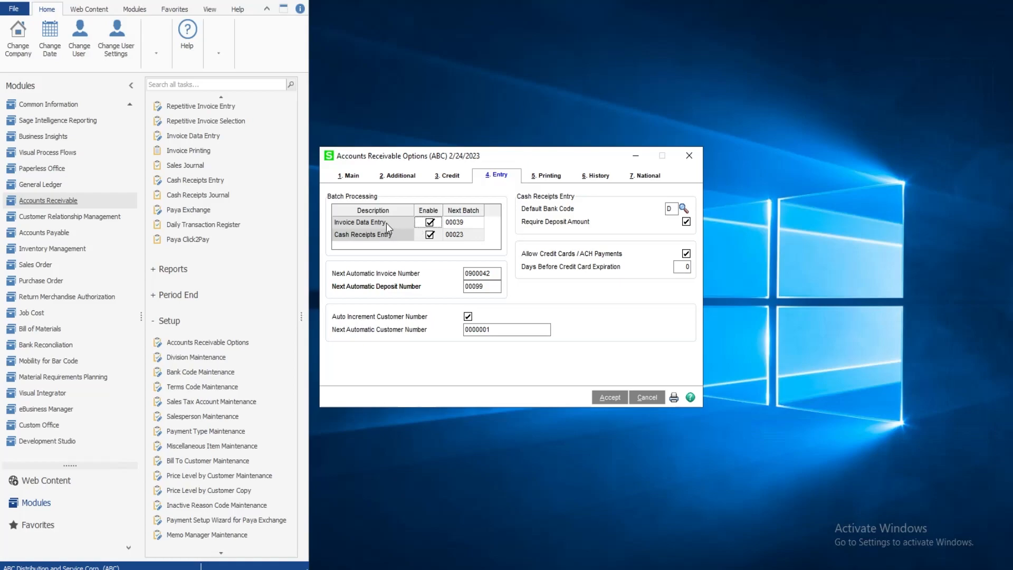
click(386, 223)
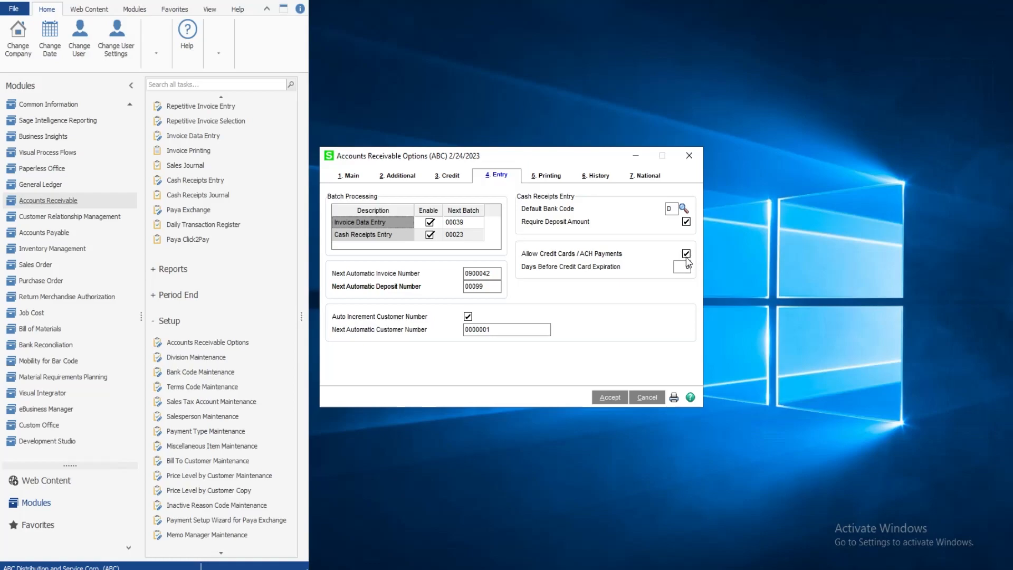
click(609, 397)
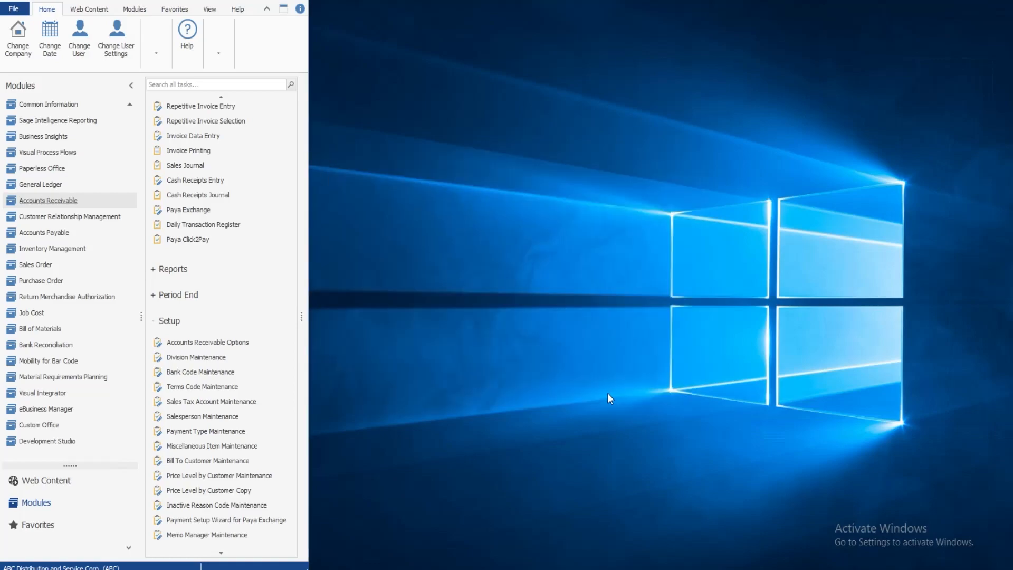
- Open Sales Order Options, check batch processing for Invoice Data Entry in the entry settings, and accept the options
click(38, 265)
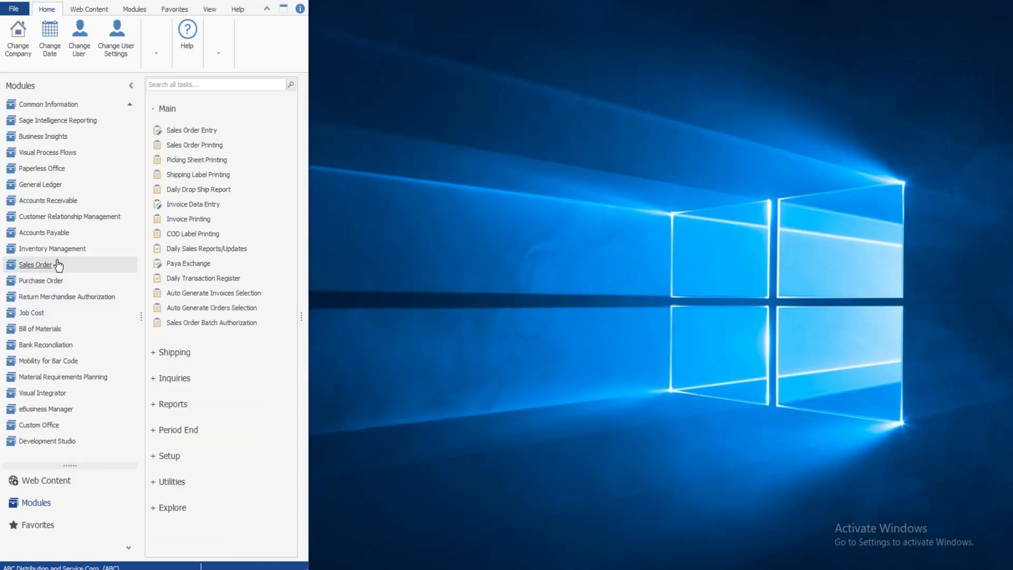
click(174, 455)
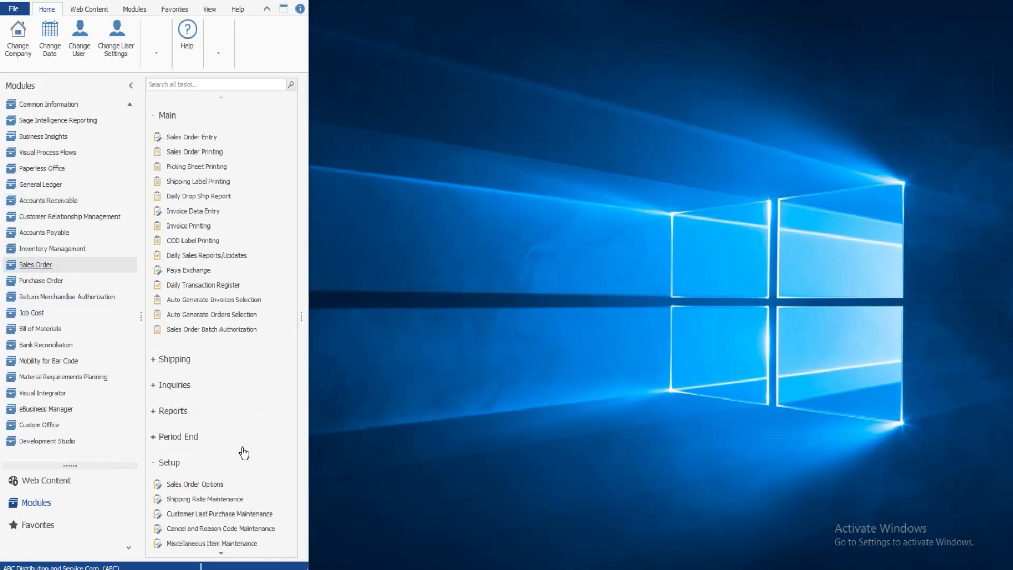
click(198, 484)
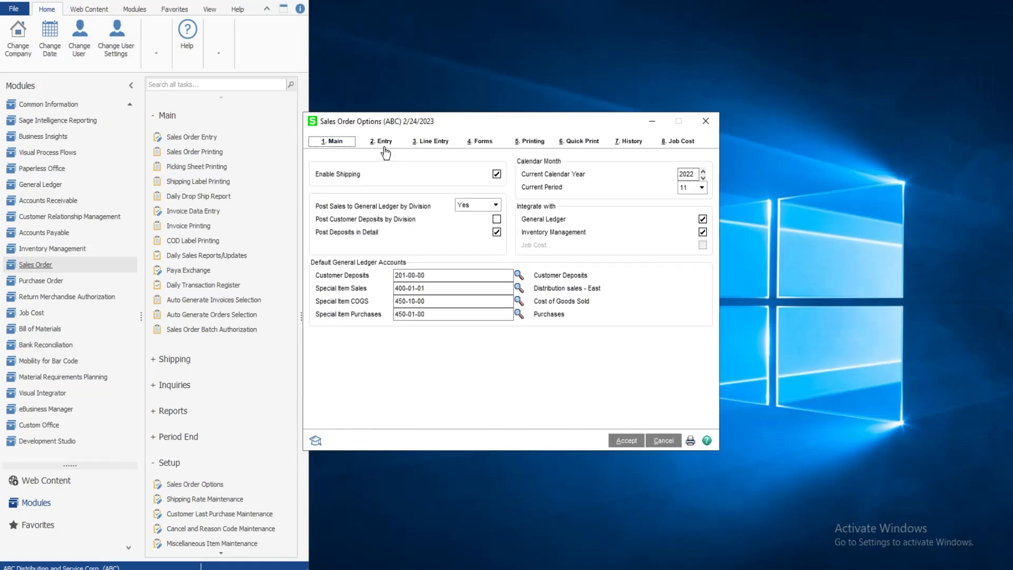
click(387, 143)
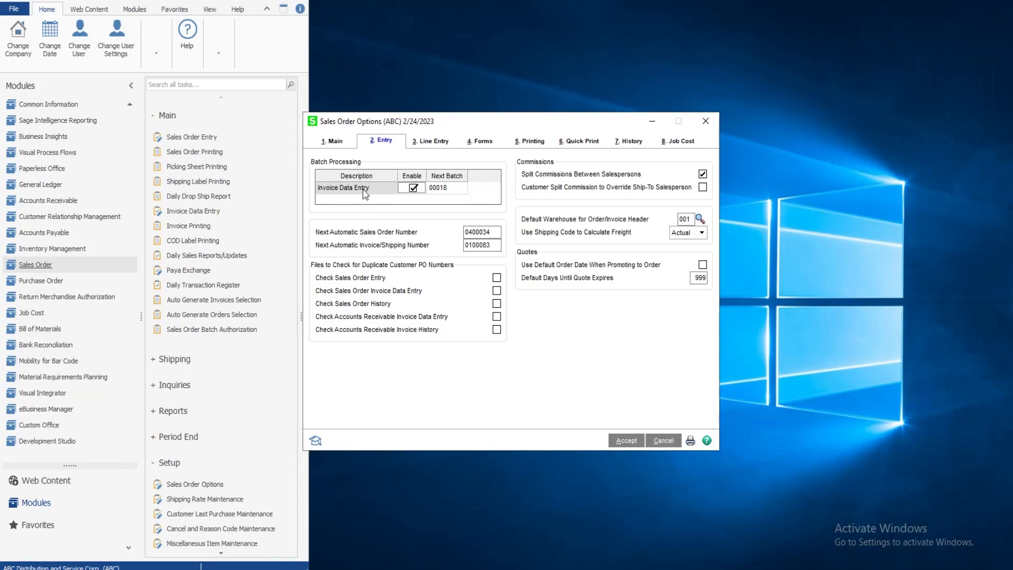
click(626, 440)
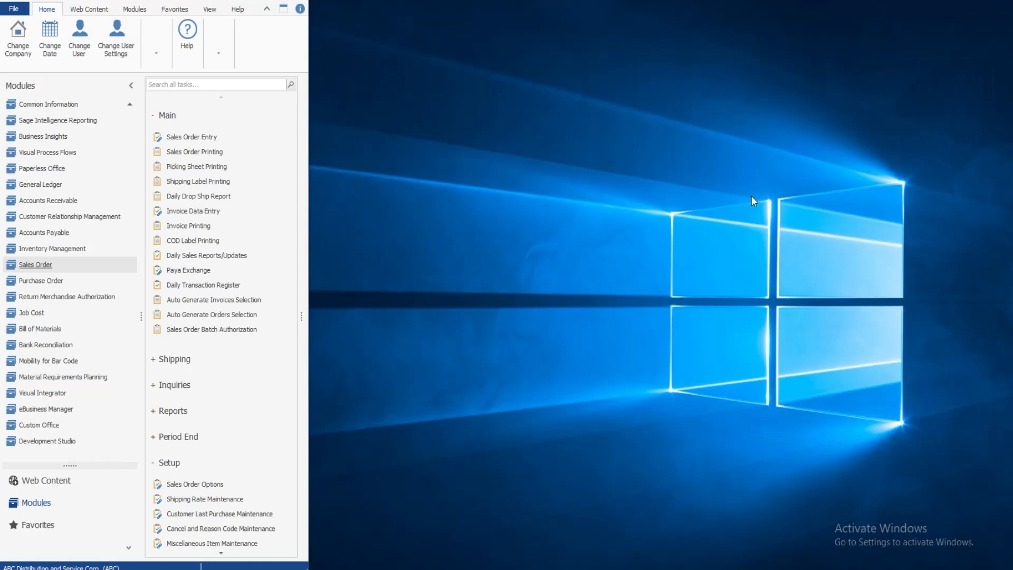
- Open Bank Code Maintenance in the Common Information module and load bank code B
click(66, 103)
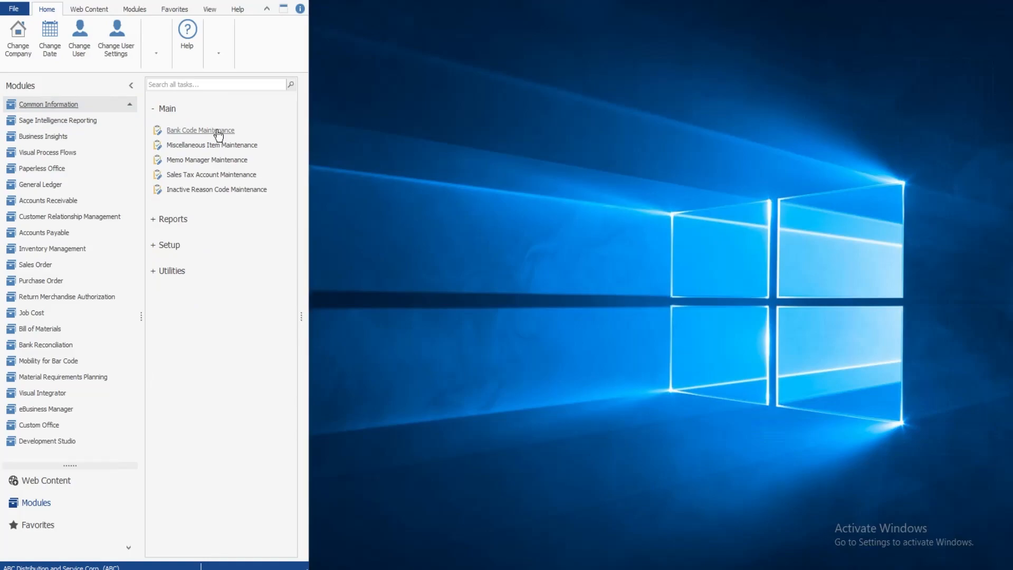
click(219, 132)
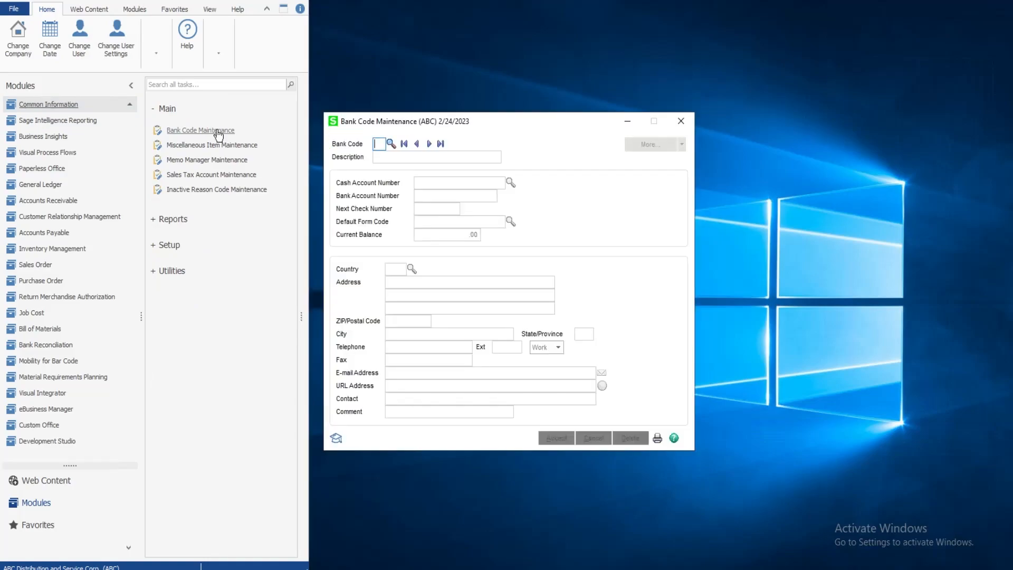
click(390, 143)
double_click(450, 195)
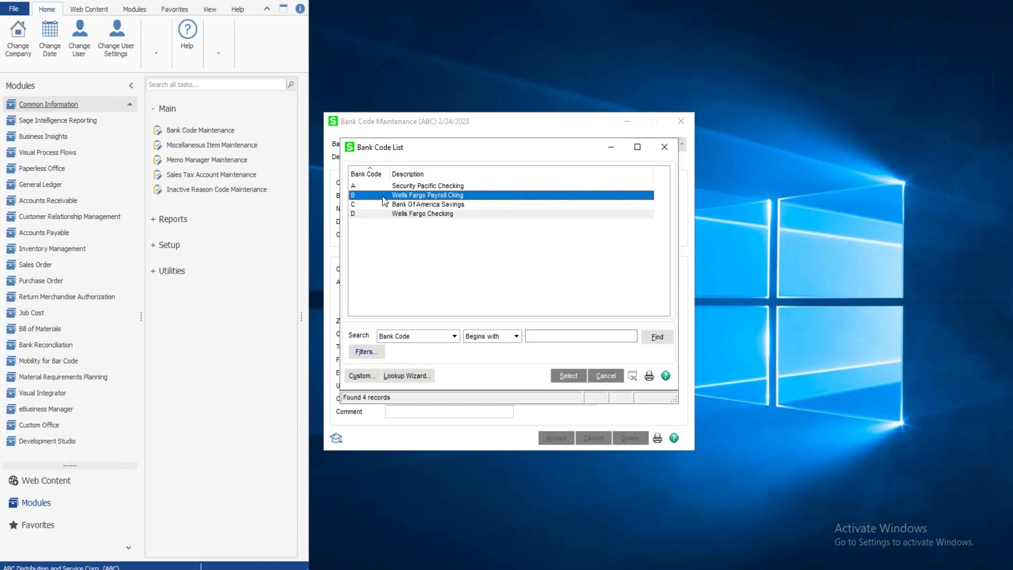
- Review the Reconcile Cash Receipts Credit Card setting in bank code B's Paya Options, confirm the options, and accept the bank code
click(680, 145)
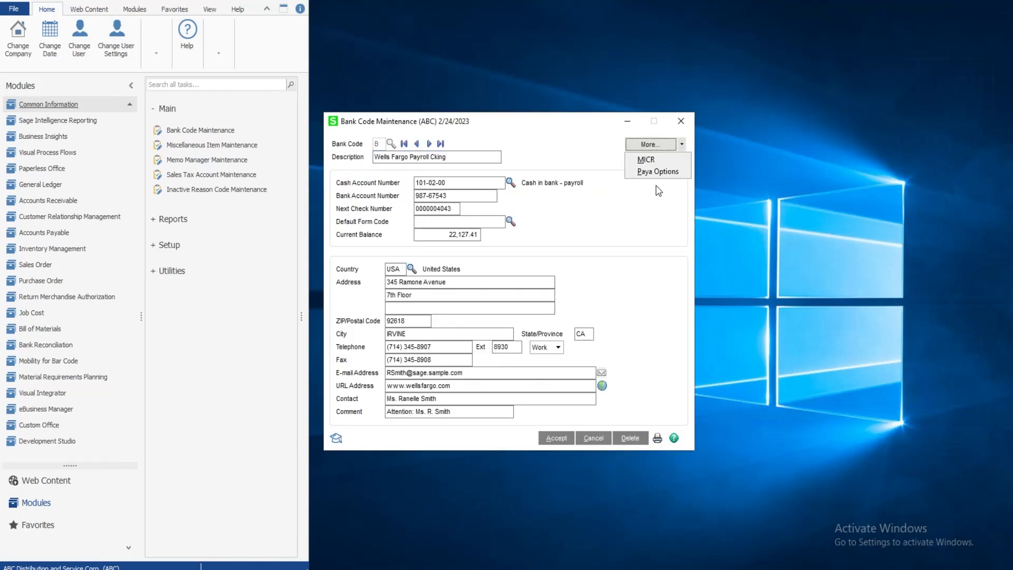
click(658, 171)
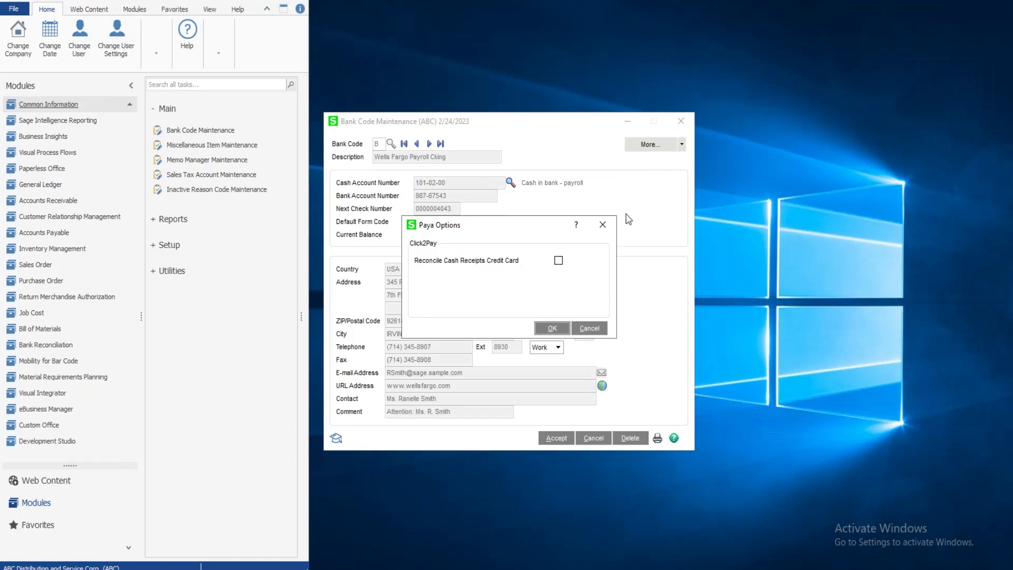
click(611, 228)
click(681, 144)
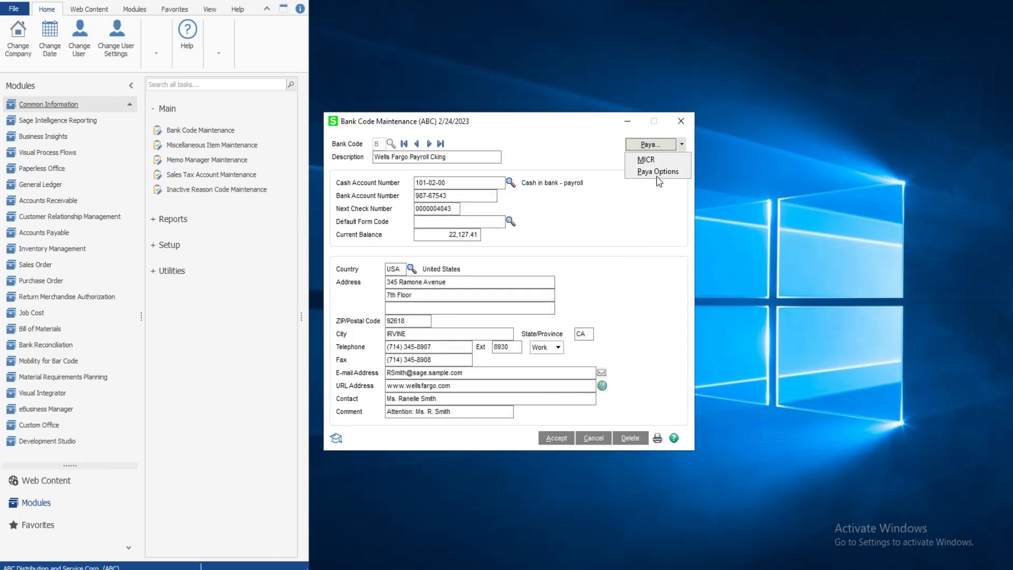
click(659, 172)
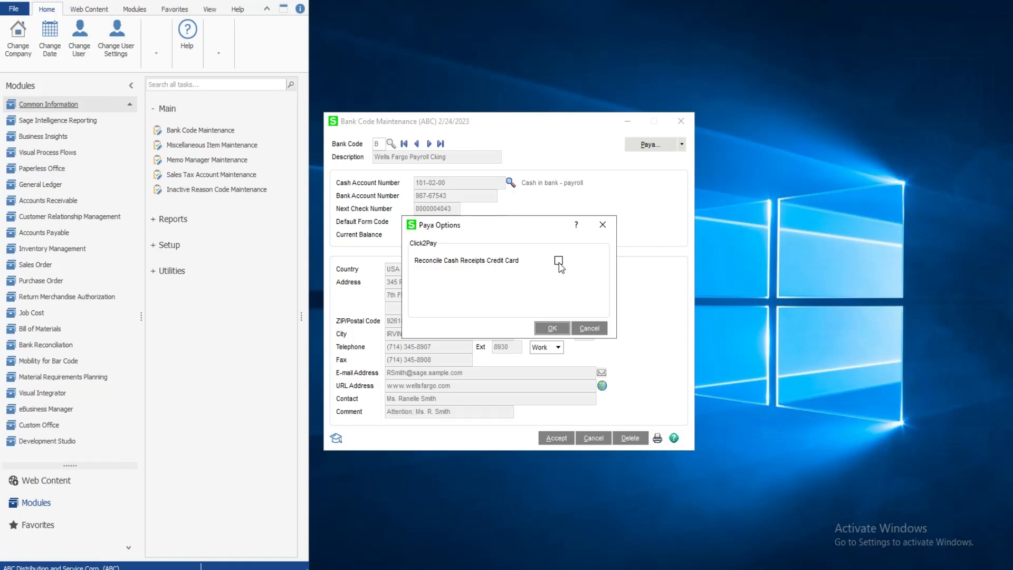
click(552, 328)
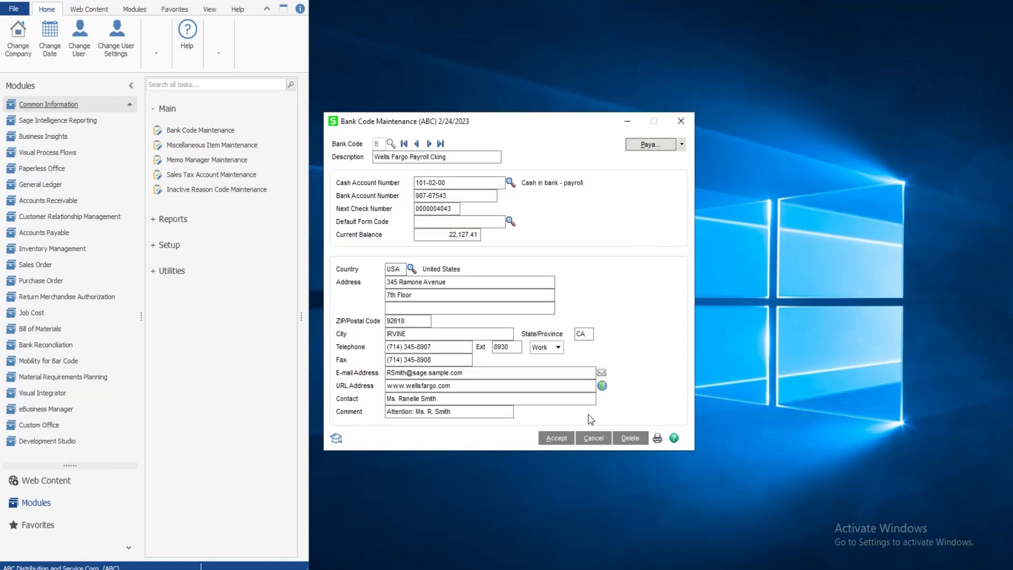
click(556, 438)
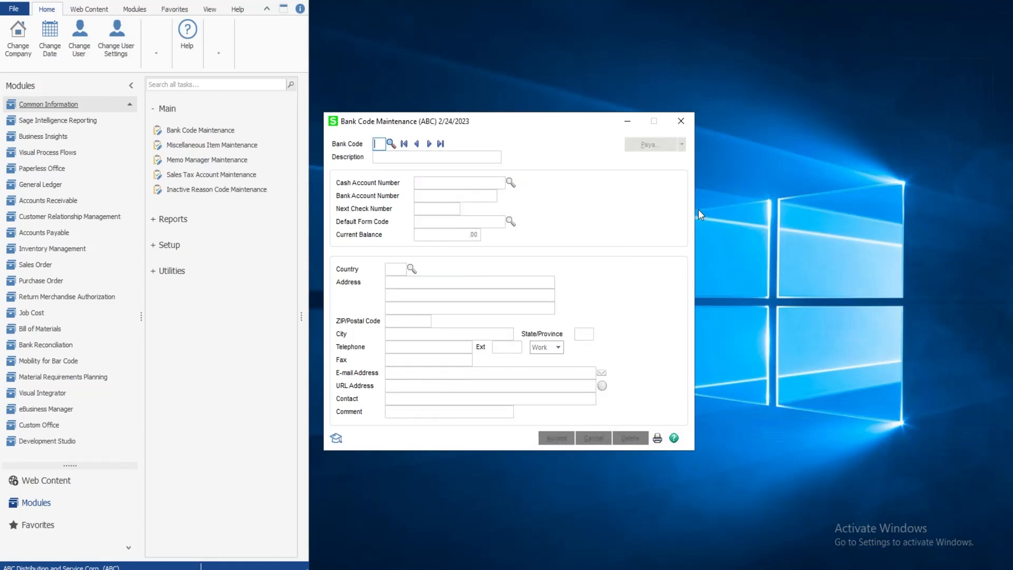
- Close Bank Code Maintenance, open Click2Pay Company Setup in the Accounts Receivable module, and load company ABC
click(681, 121)
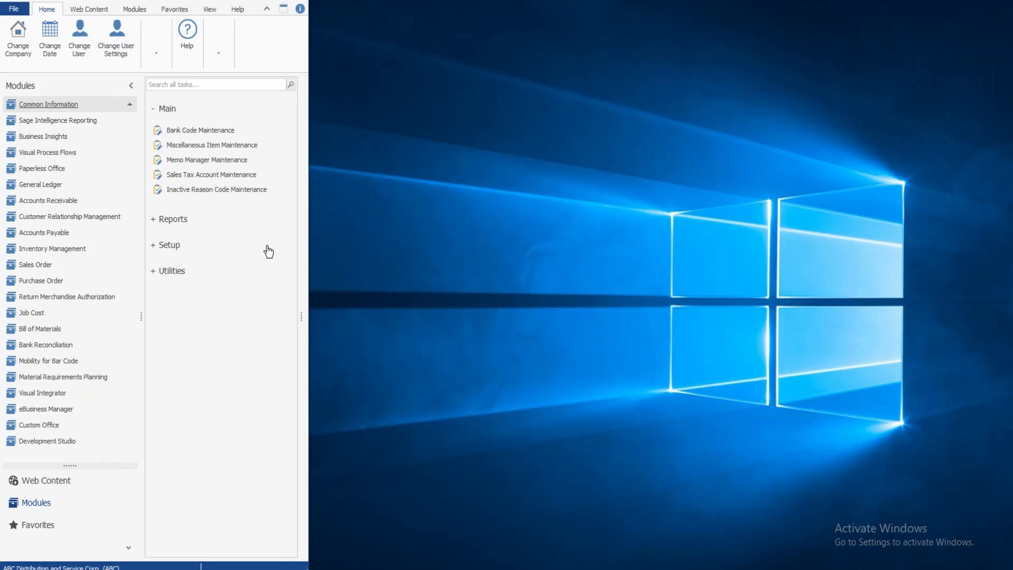
click(74, 200)
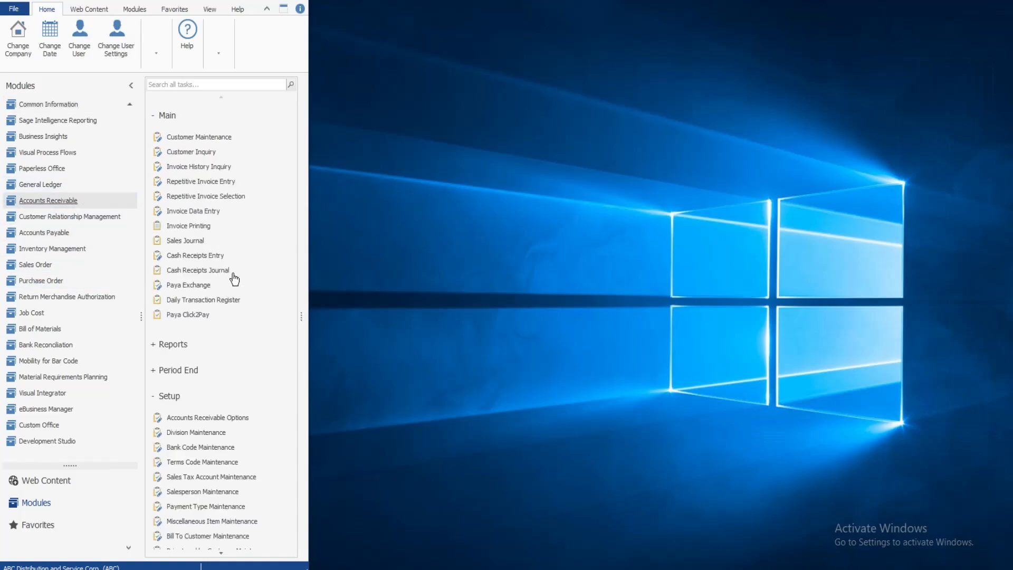
scroll(232, 290, down, 4)
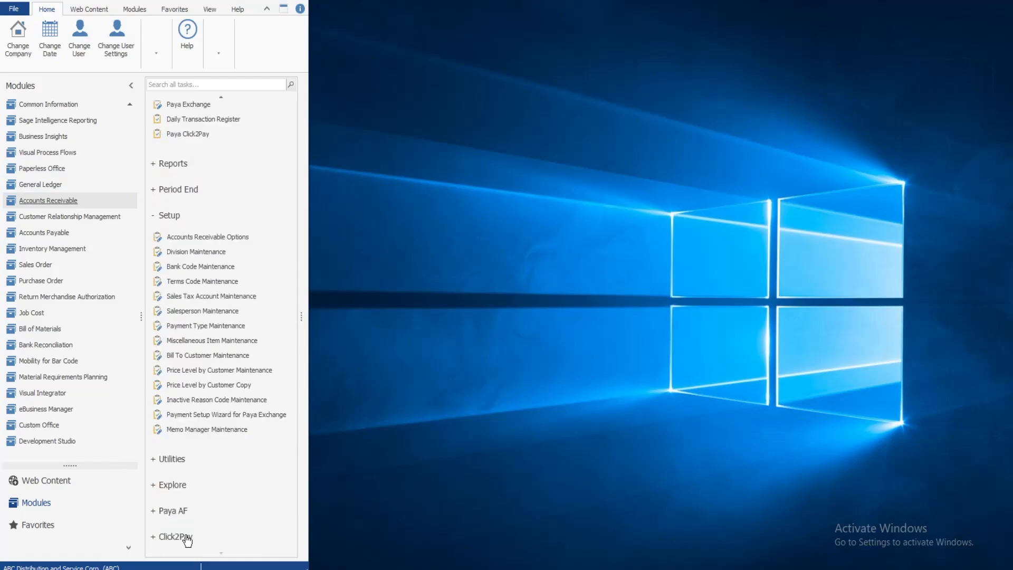
click(188, 536)
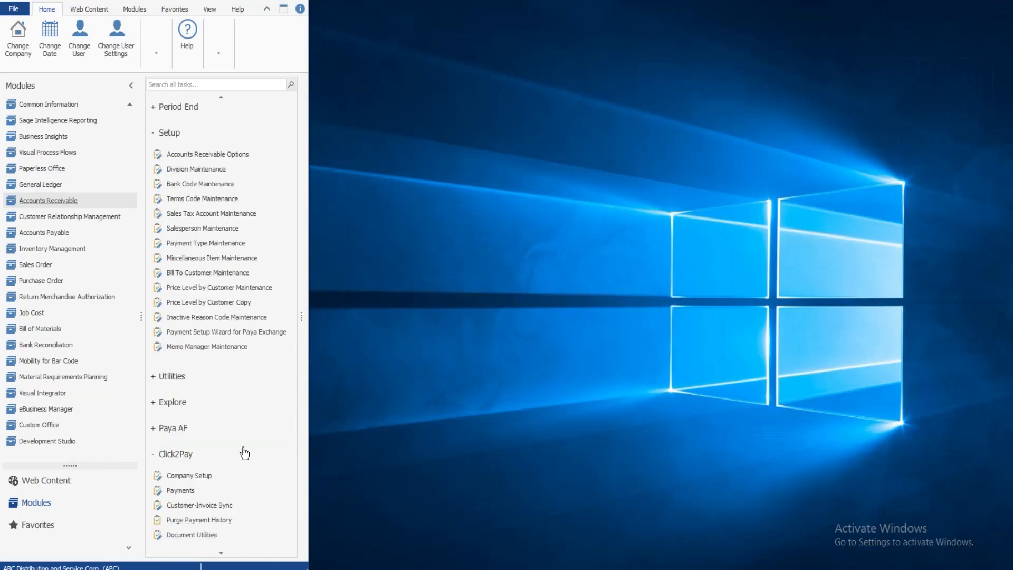
click(200, 477)
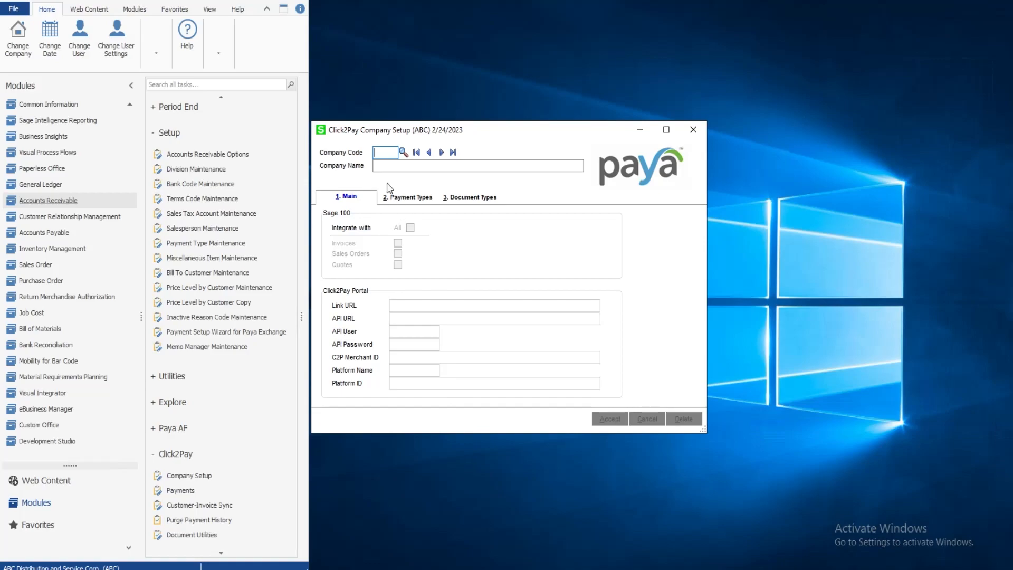
click(403, 153)
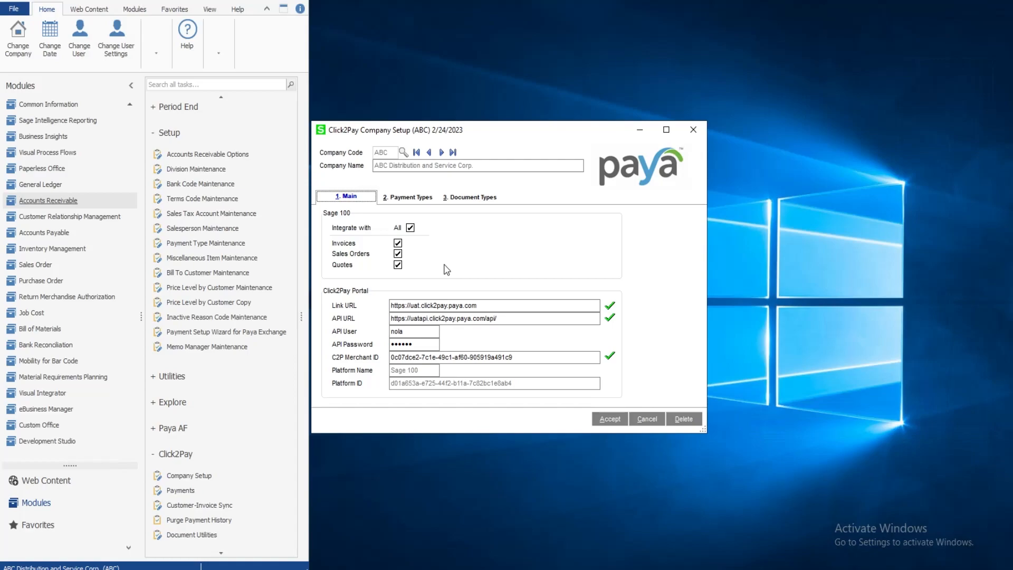
- Examine the Link URL and API URL of the Click2Pay portal, comparing their prefixes and domains
drag(478, 306, 399, 307)
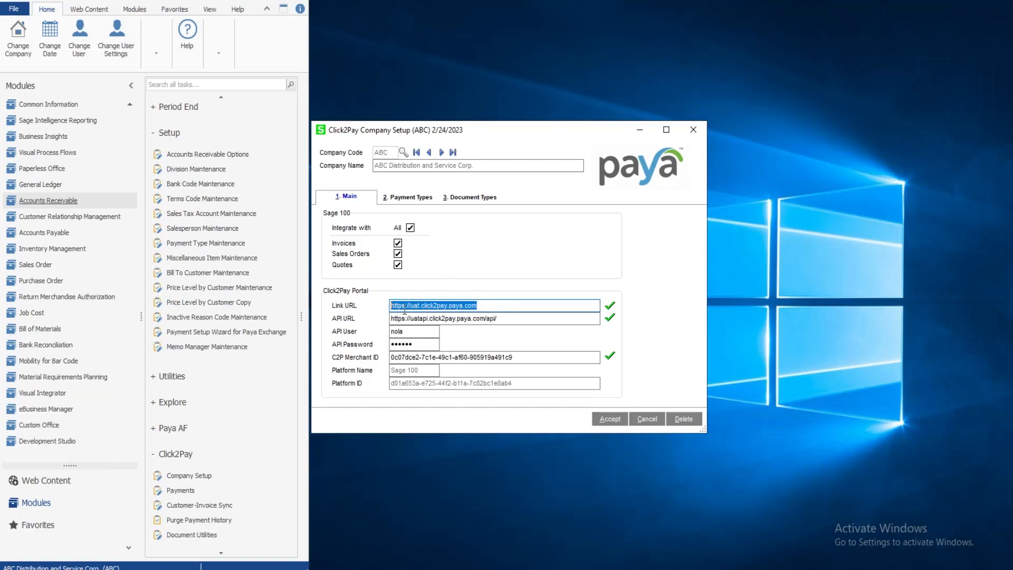
click(467, 306)
drag(507, 307, 422, 311)
click(485, 305)
double_click(418, 305)
drag(420, 318, 411, 318)
click(427, 319)
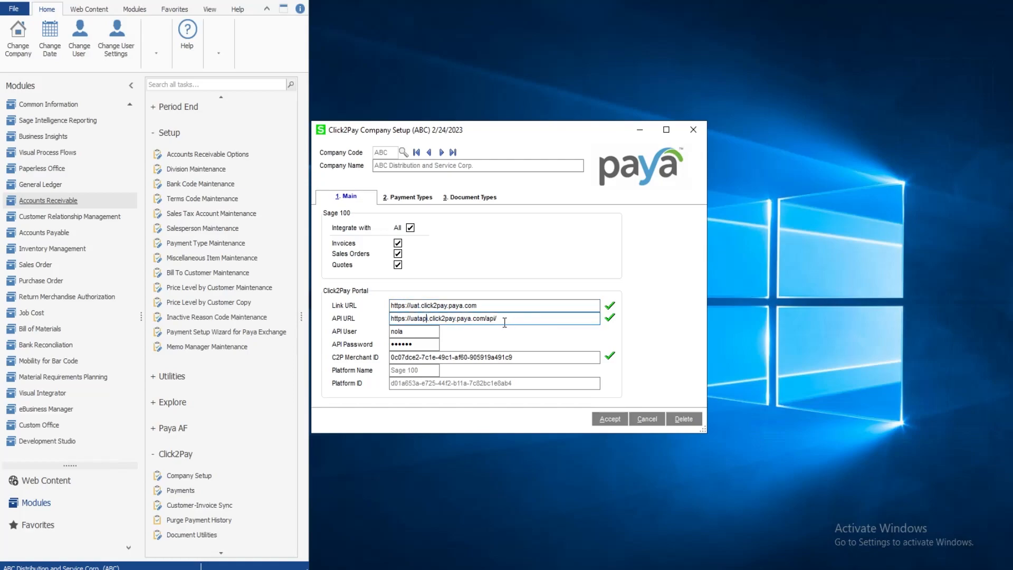
click(423, 306)
key(shift+End)
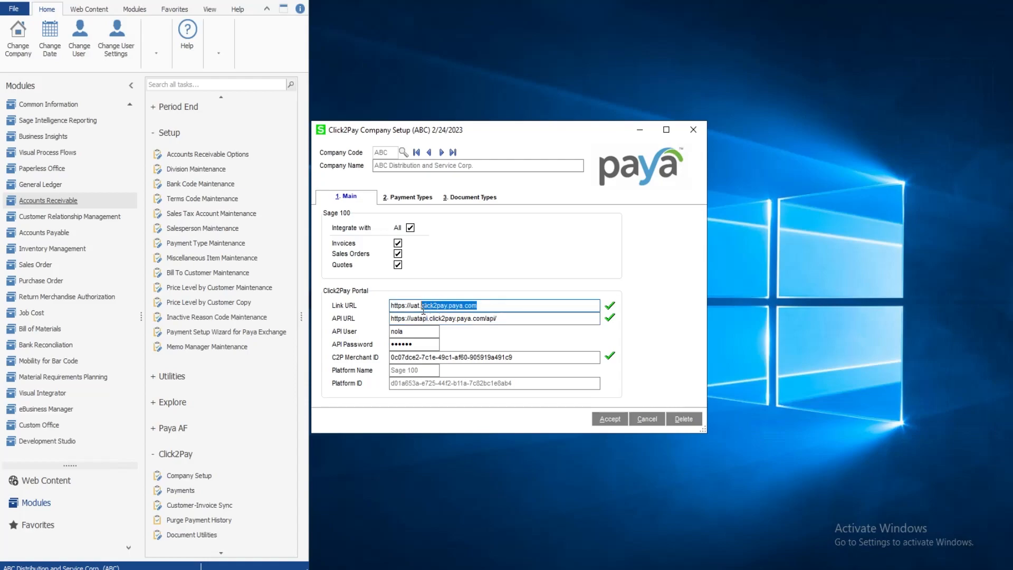
click(423, 307)
drag(499, 306, 420, 306)
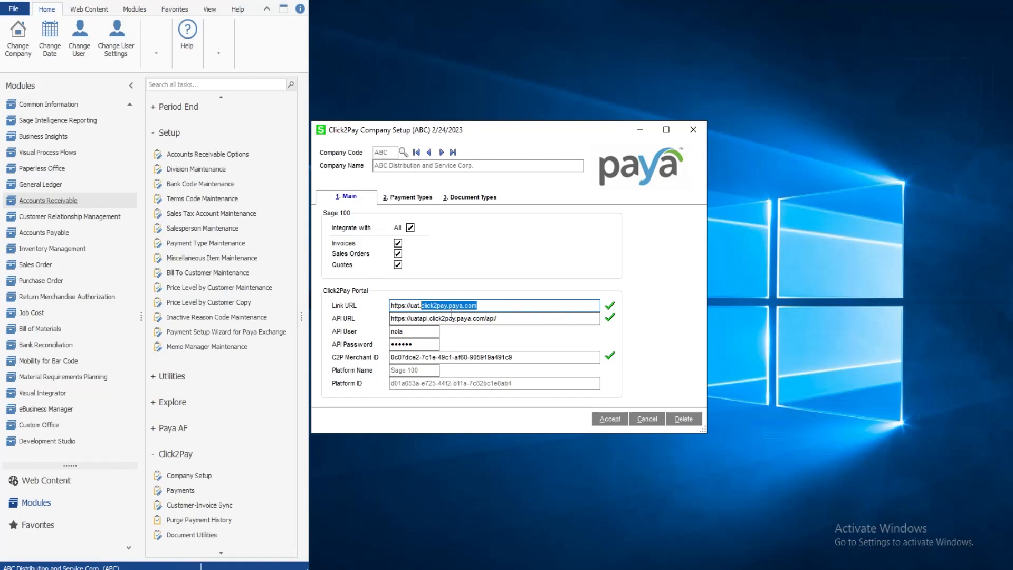
click(516, 320)
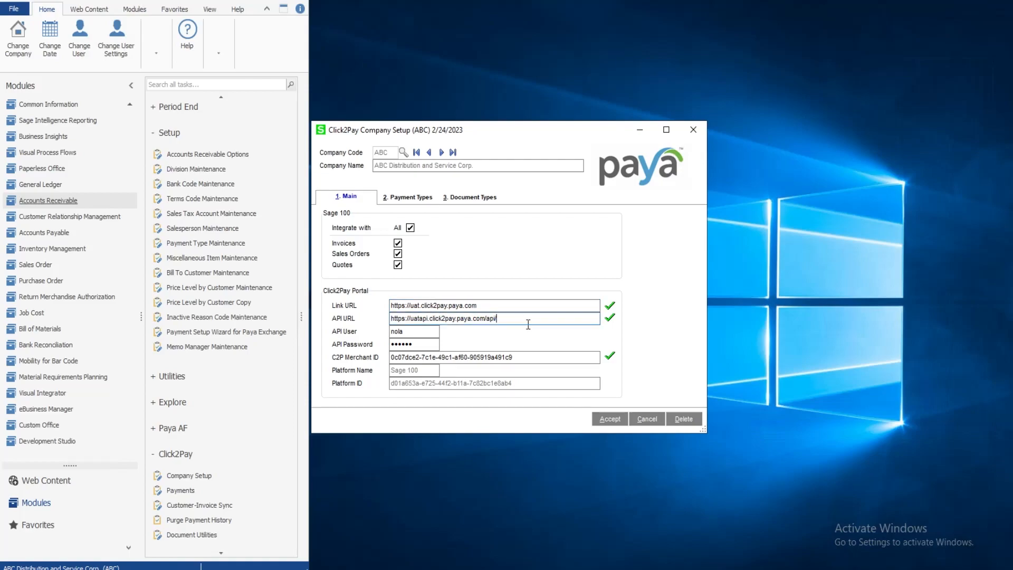
- Examine the API user, API password, C2P Merchant ID, Platform Name and Platform ID in the Click2Pay portal settings
click(432, 333)
key(Tab)
click(437, 333)
click(493, 343)
click(436, 333)
key(ctrl+a)
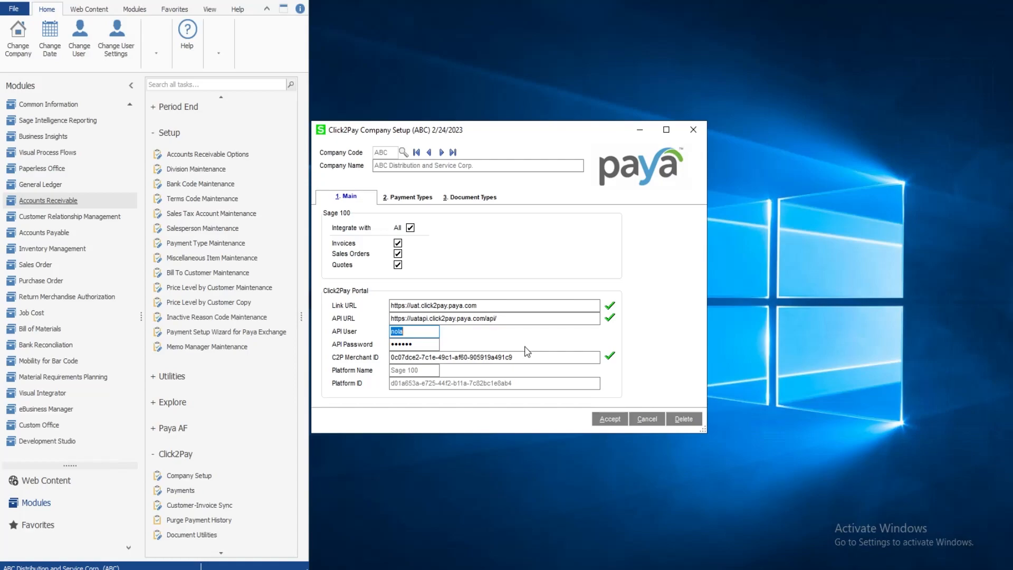
drag(526, 356, 382, 359)
click(493, 358)
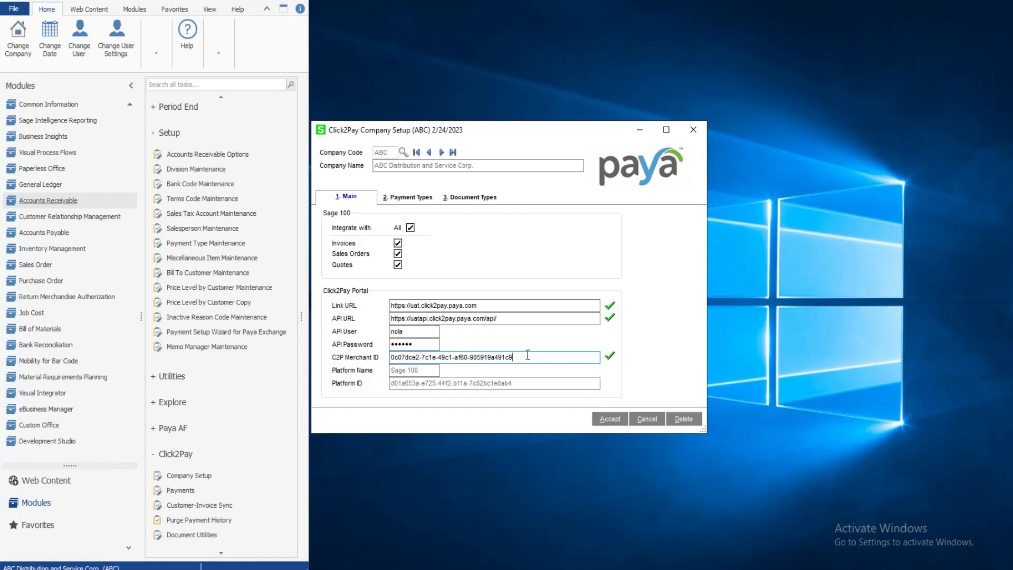
key(shift+Tab)
key(shift+Tab)
click(414, 370)
key(Tab)
click(442, 384)
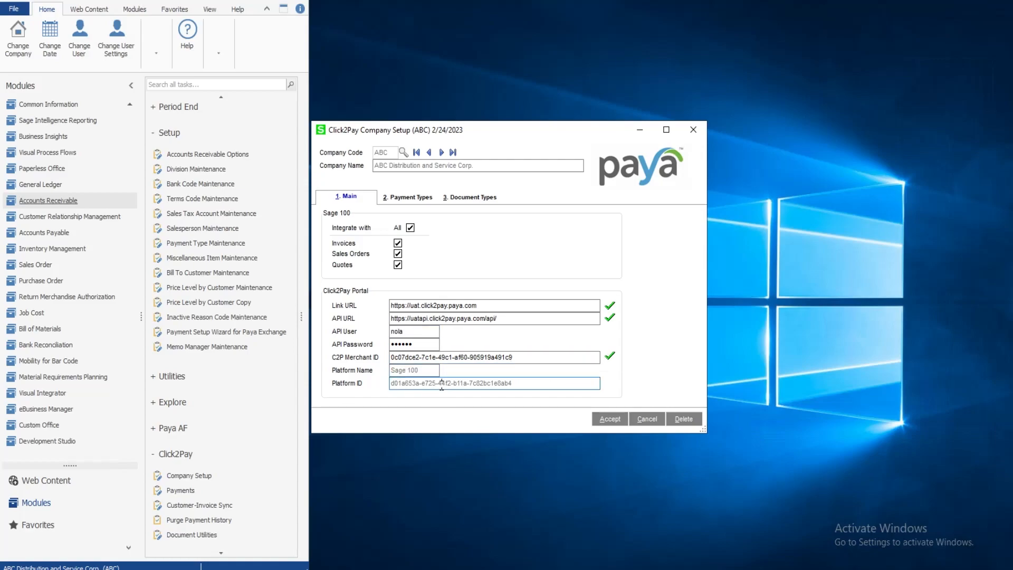
key(shift+Tab)
key(shift+Tab)
key(shift+Tab)
key(shift+Tab)
- Review the Click2Pay payment types and the Card Type choices available for the CC payment type
click(417, 197)
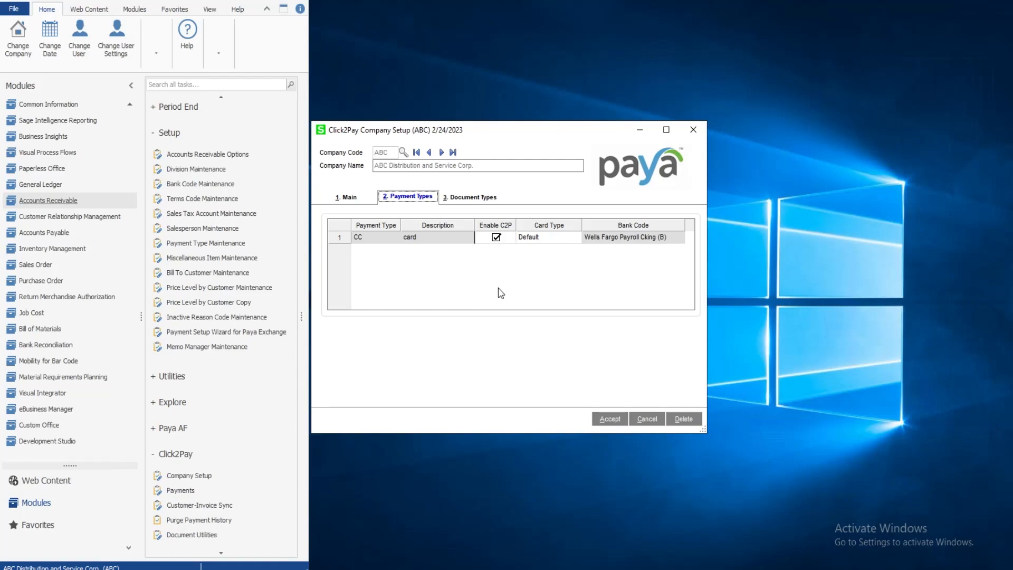
click(550, 239)
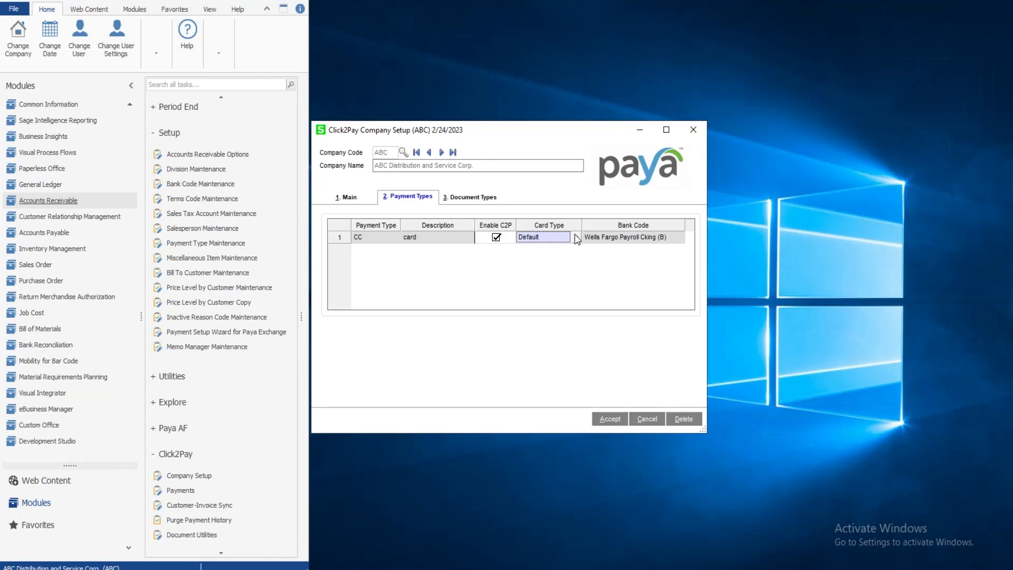
click(576, 238)
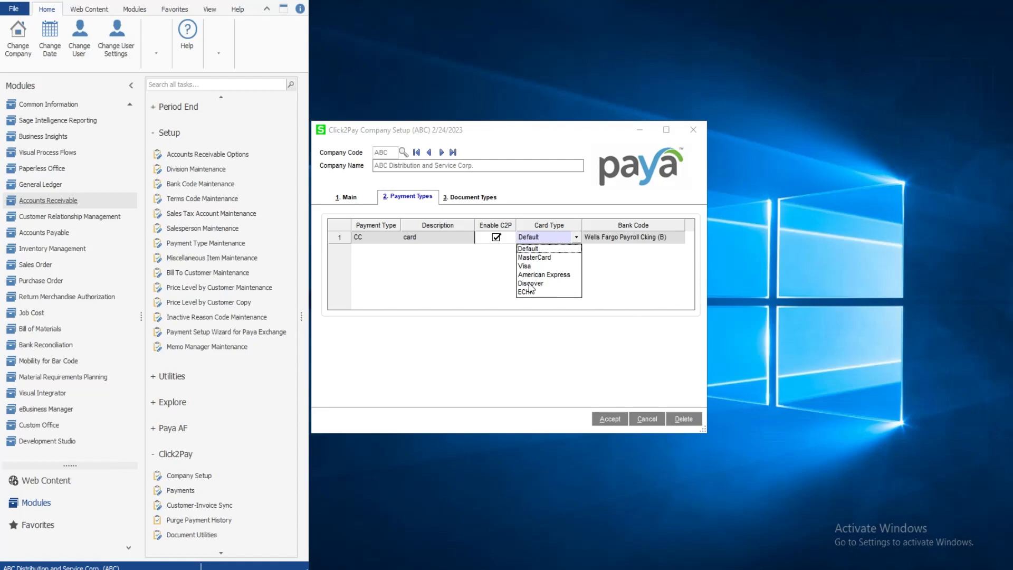
click(490, 200)
- Review the Click2Pay document types, including the MultiPay setting and the Order choices for the A/R invoice row
click(473, 196)
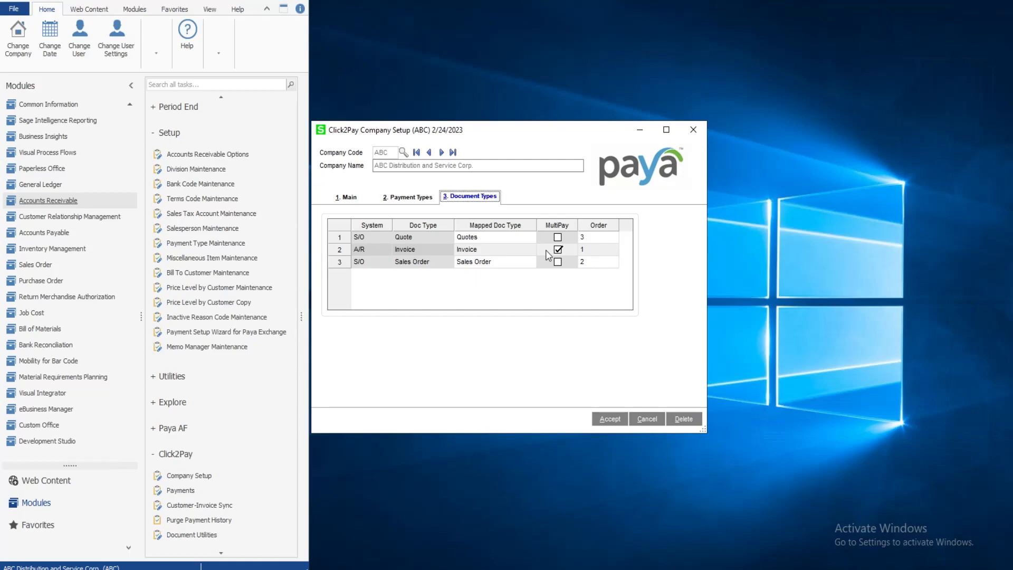
click(591, 251)
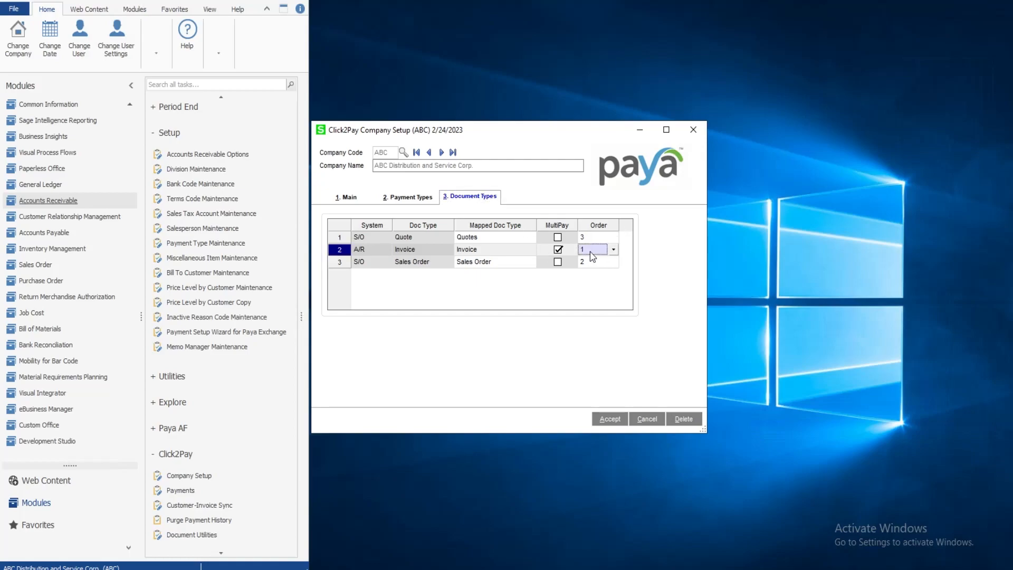
click(613, 249)
click(613, 249)
- Return to the main company settings, accept the Click2Pay setup for company ABC, and close Company Setup
click(412, 197)
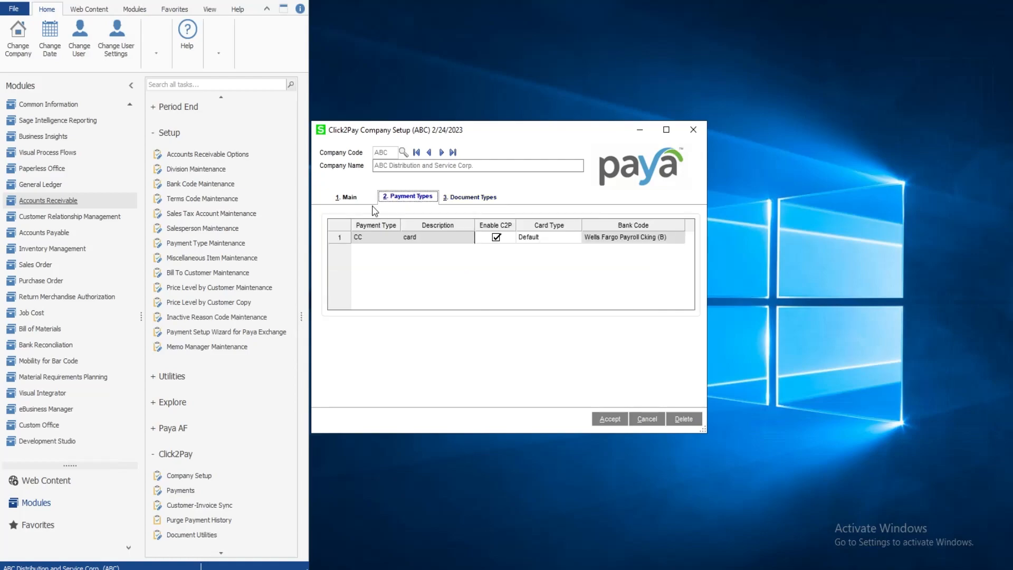
click(347, 197)
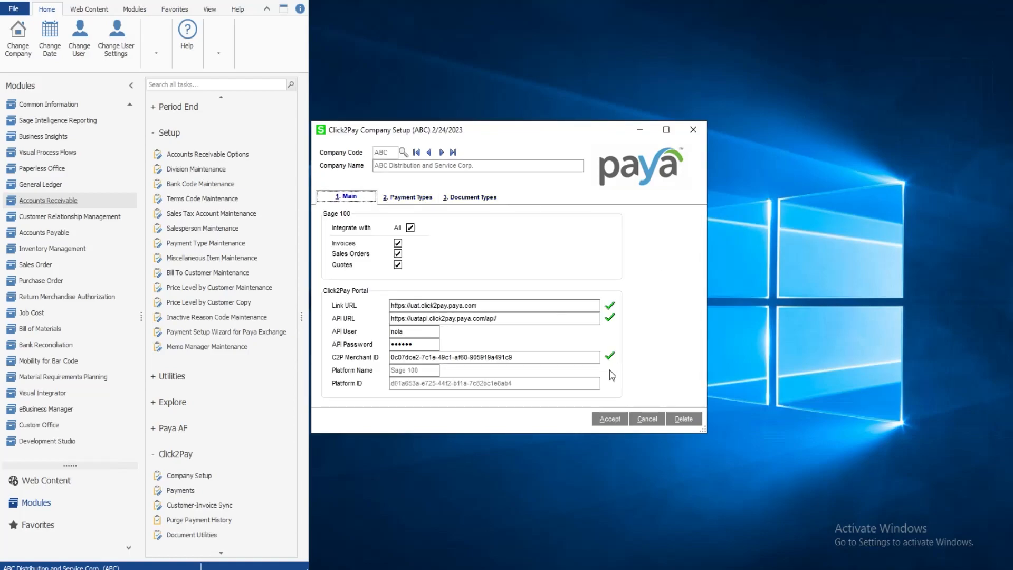
click(606, 420)
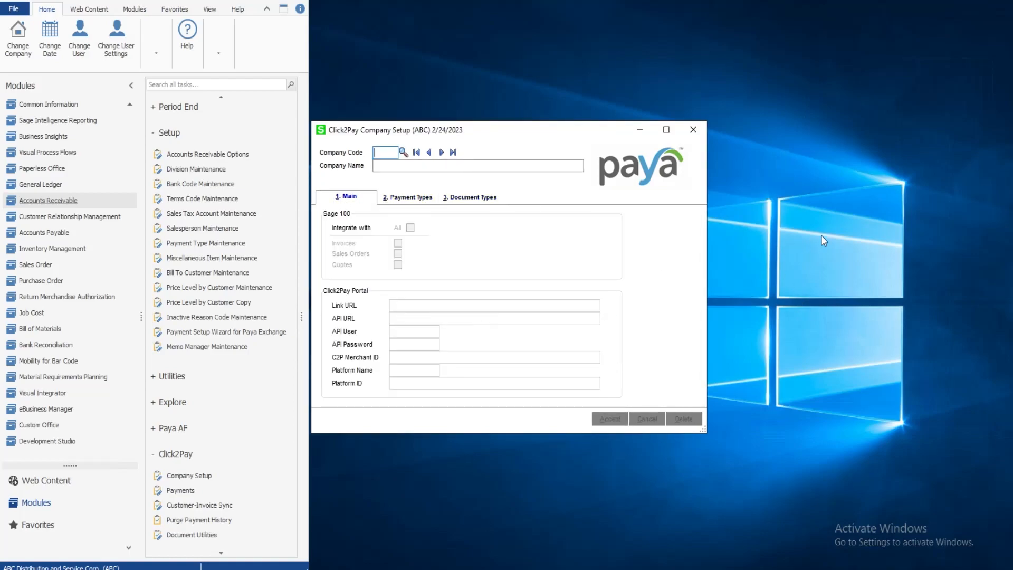
click(693, 130)
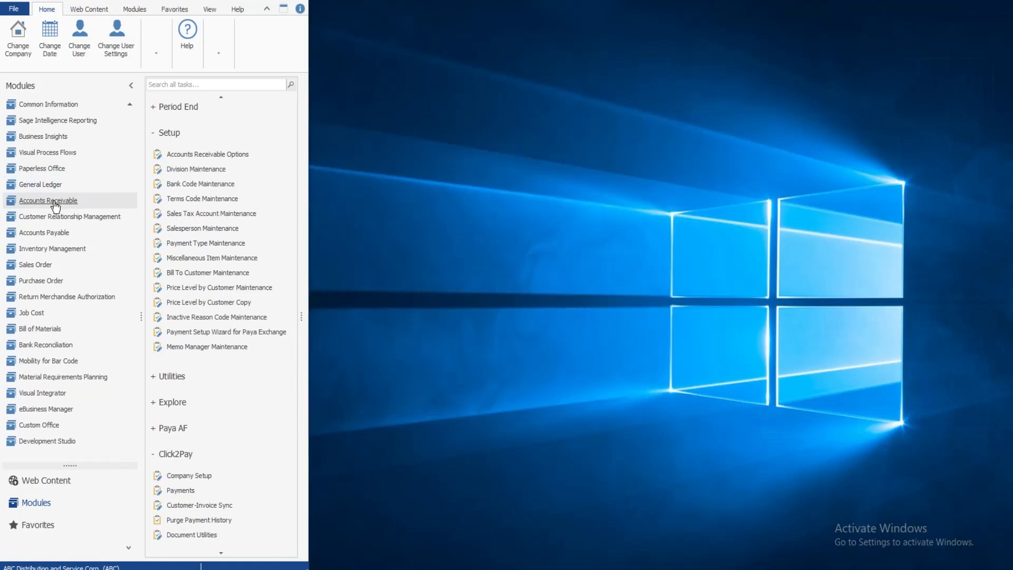
- Open Customer Maintenance in Accounts Receivable, load the Paya, Inc. customer record, and open its Paya Options
scroll(205, 154, up, 5)
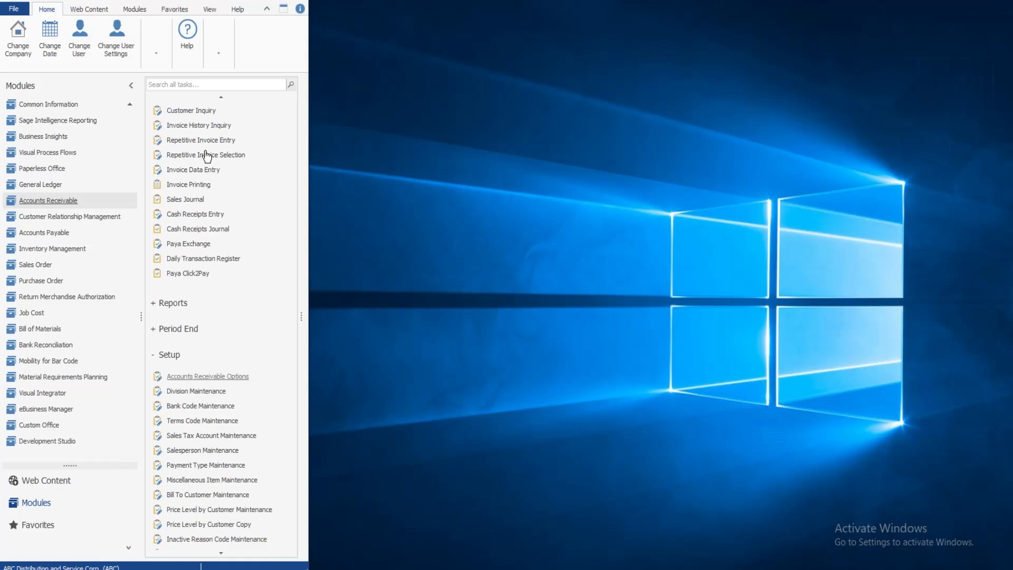
click(205, 136)
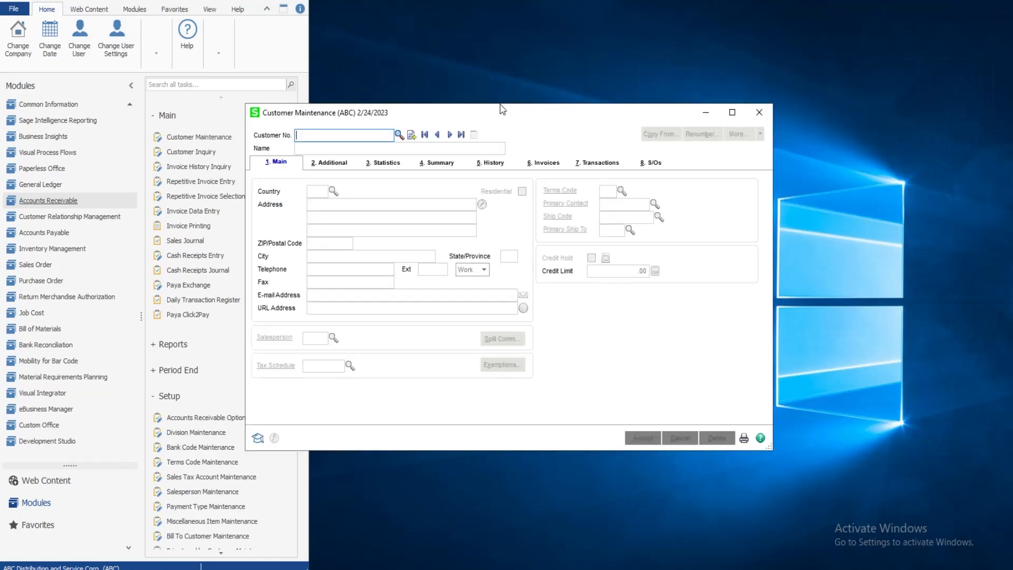
click(451, 135)
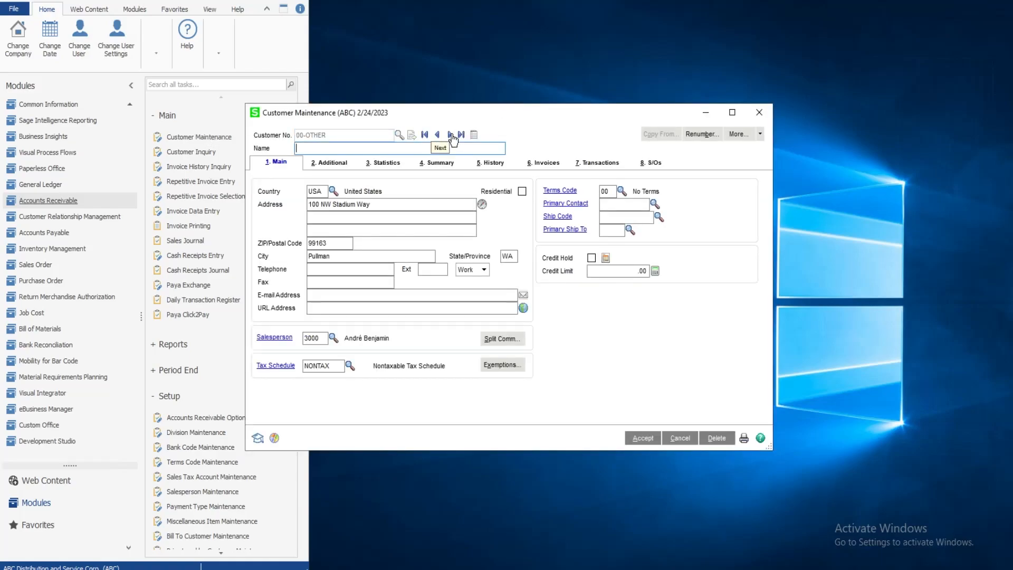
click(451, 135)
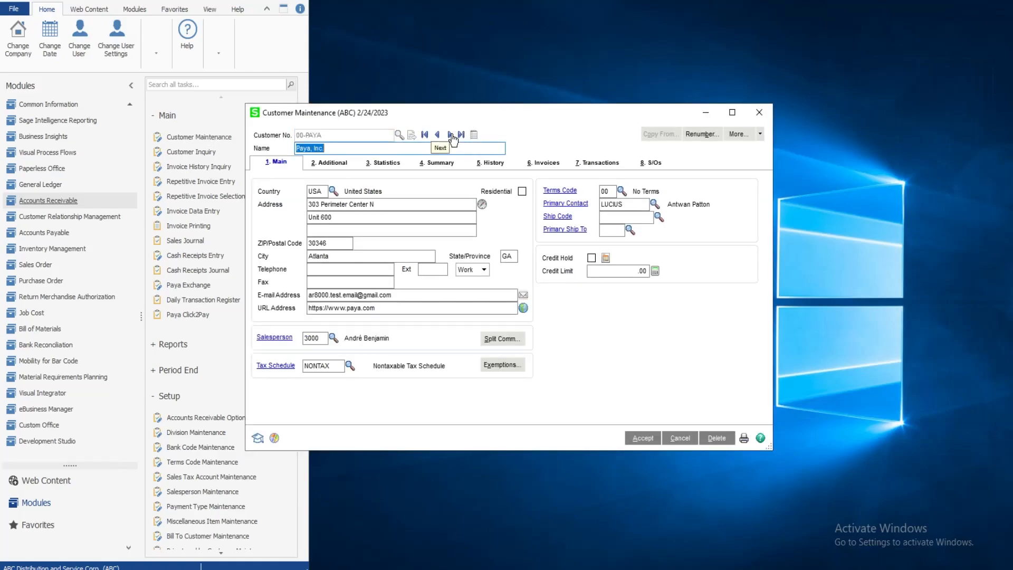
click(762, 136)
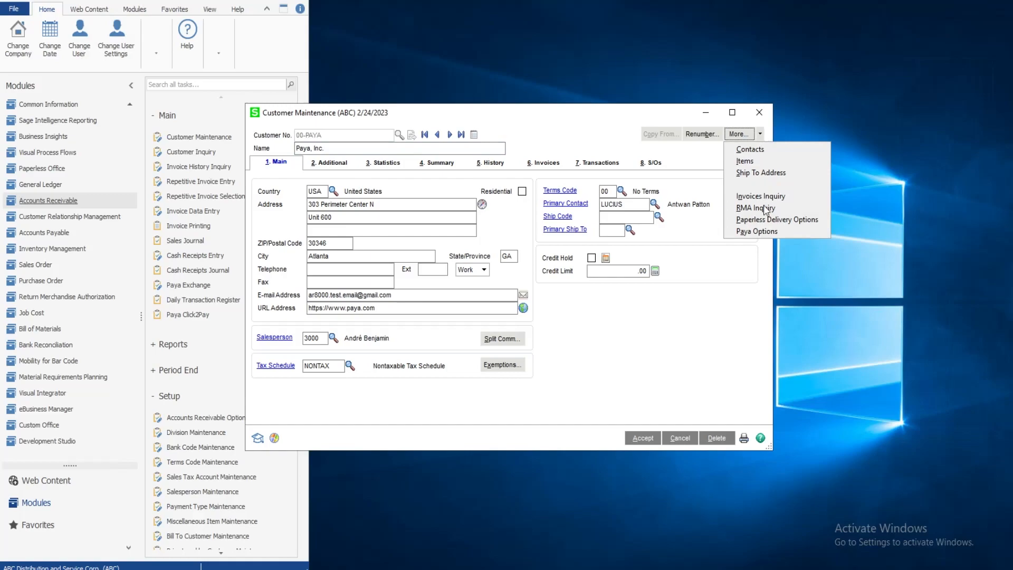
click(765, 233)
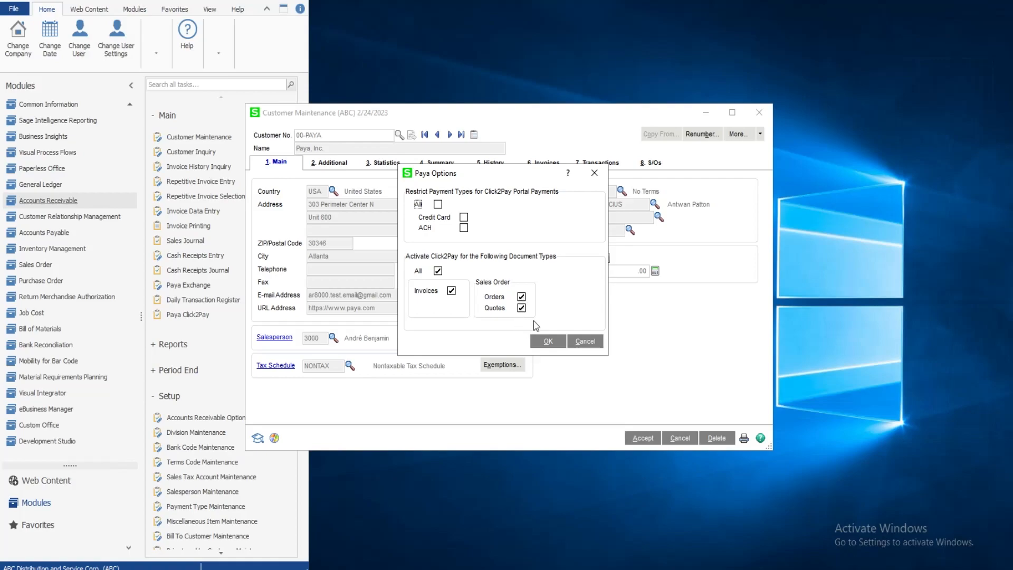
- Deactivate Click2Pay for the customer's invoices and turn it off for open A/R invoices not yet synced to the portal
click(451, 290)
click(547, 343)
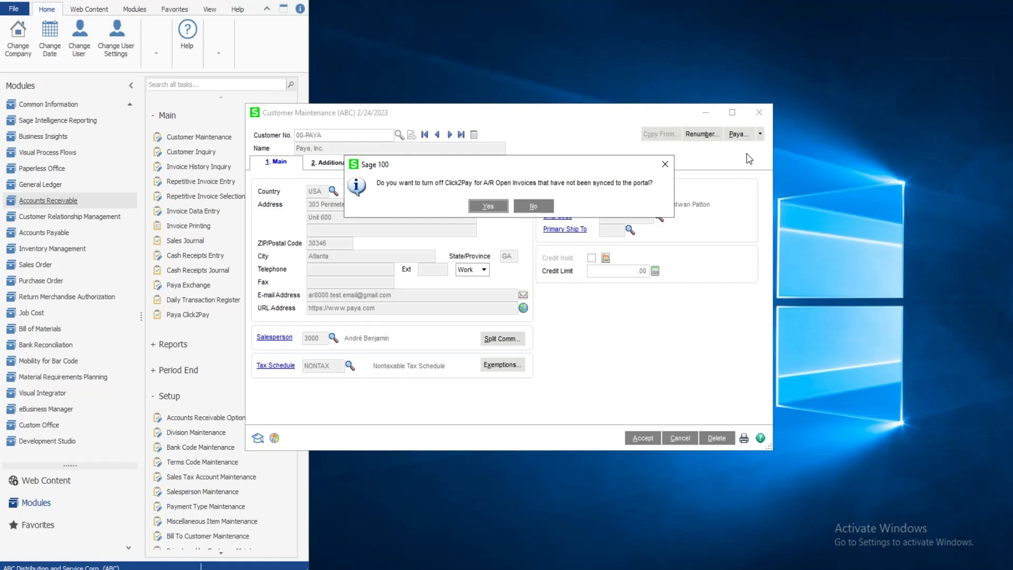
click(489, 206)
- Reactivate Click2Pay for Paya, Inc.'s invoices and turn it on for A/R open invoices that have a remaining balance
click(760, 134)
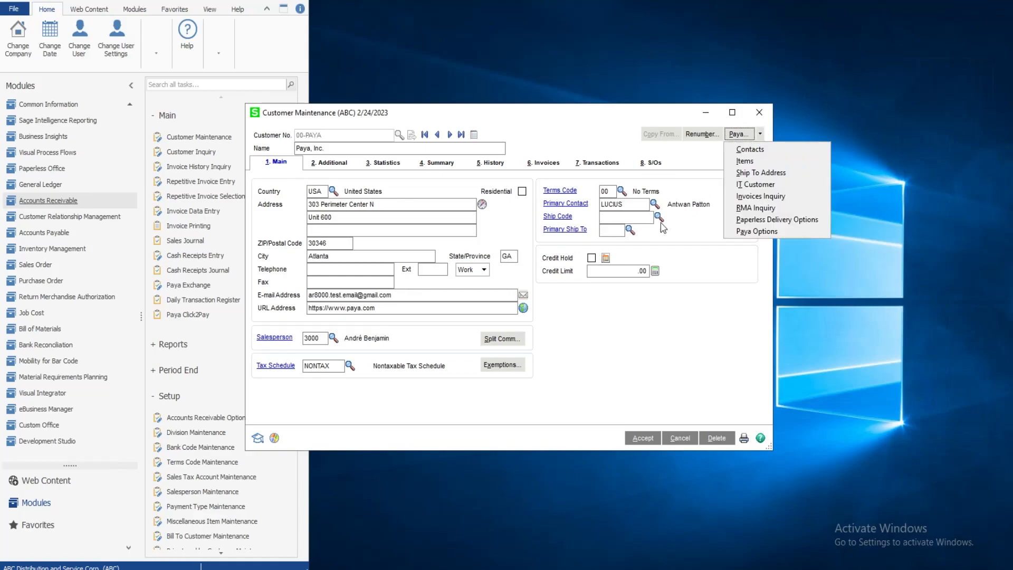
click(766, 231)
click(452, 291)
click(548, 340)
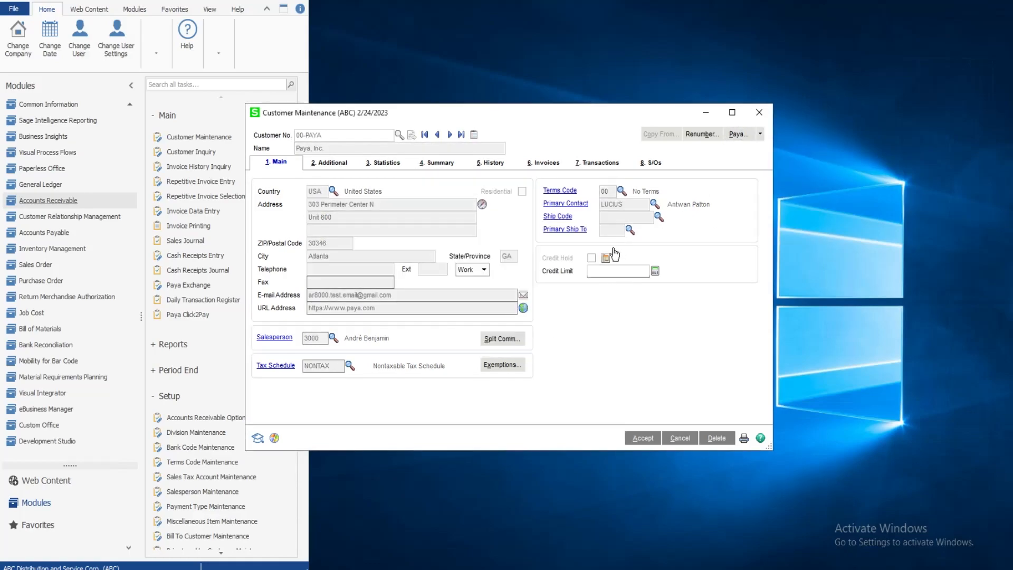
drag(407, 184, 615, 184)
click(615, 184)
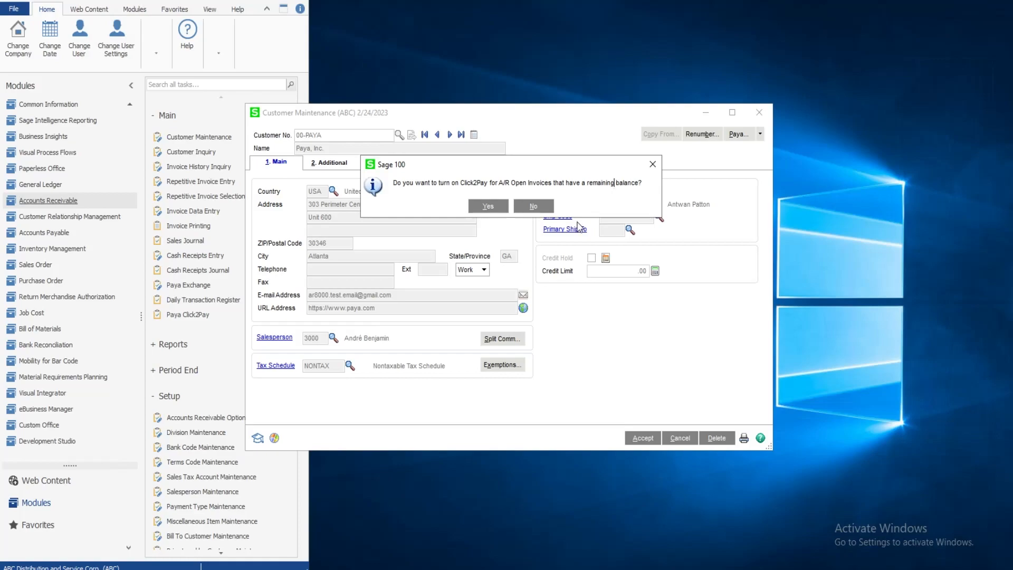
click(486, 207)
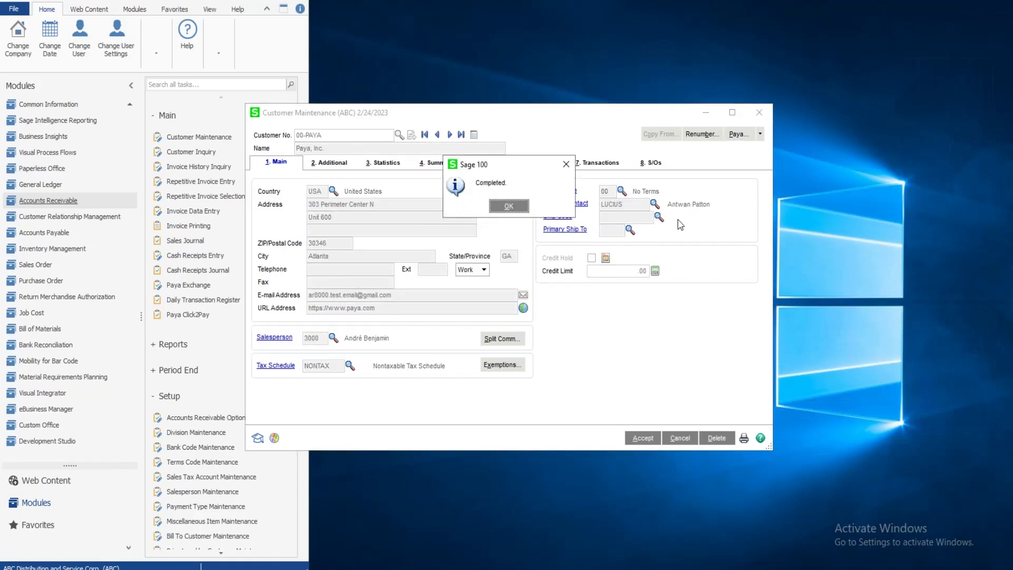
click(516, 210)
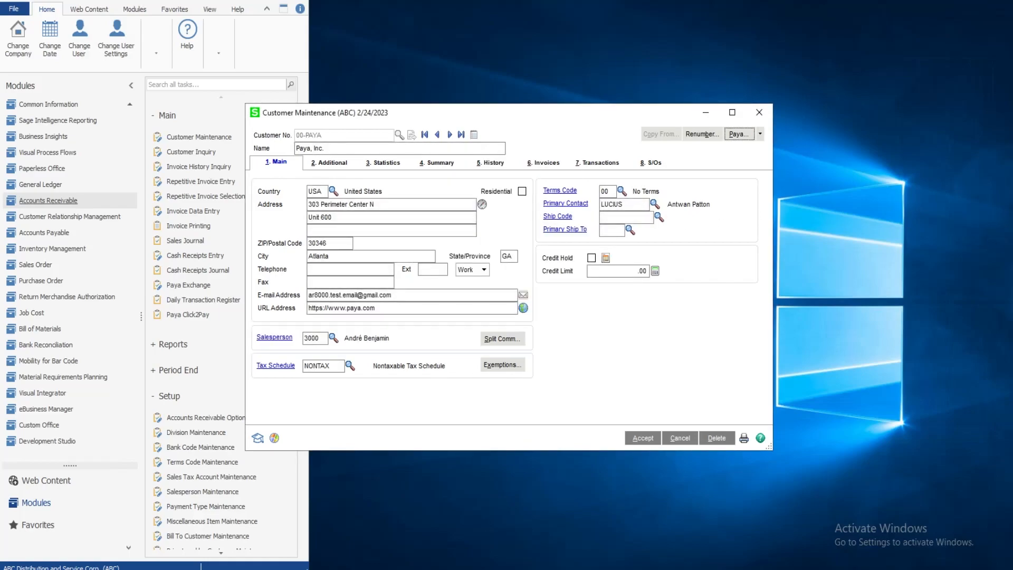
- Open Paya, Inc.'s Paperless Delivery Options, choose the A/R Invoice document, and review its delivery and email settings
click(760, 134)
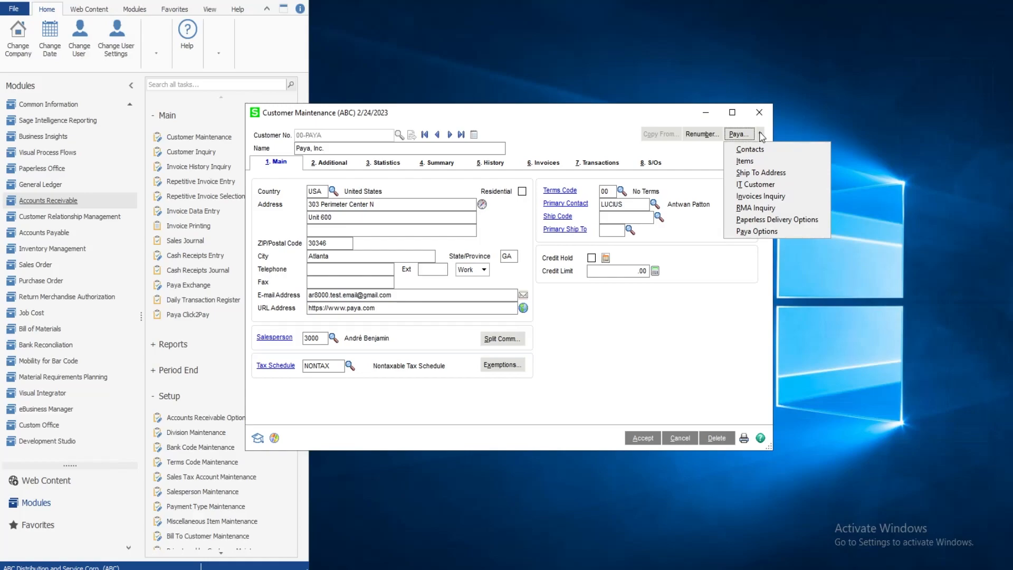
click(776, 220)
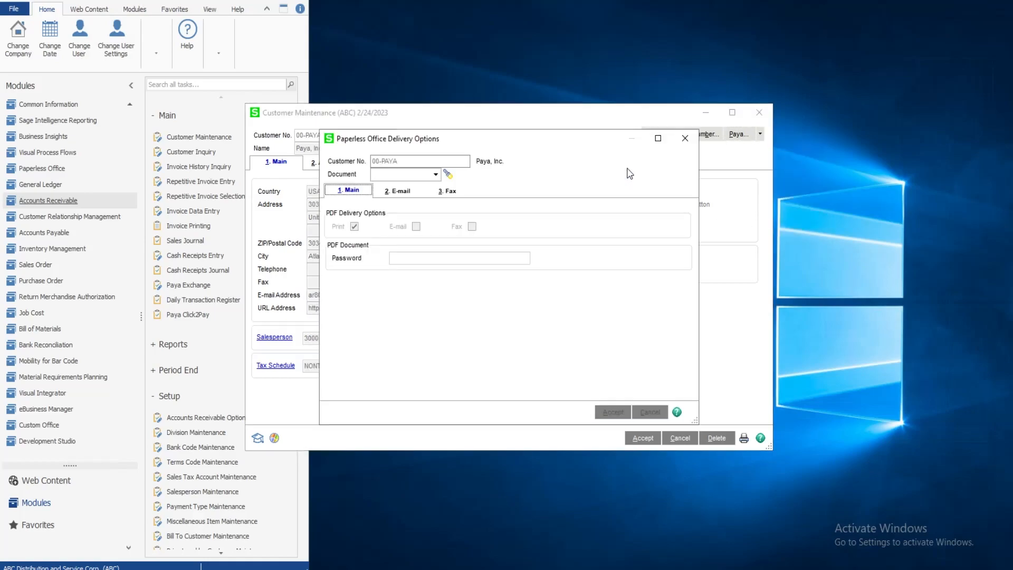
click(435, 174)
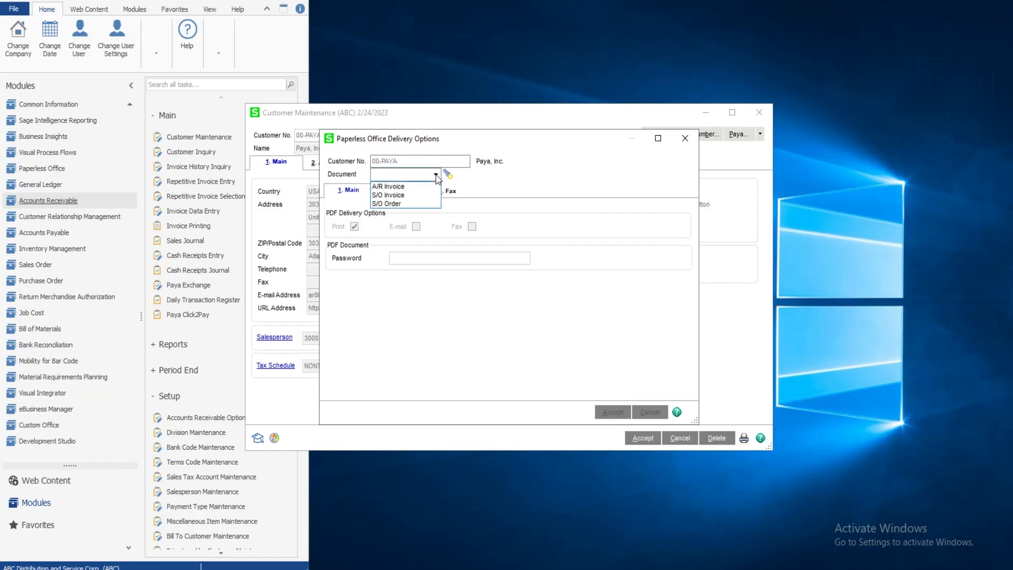
click(403, 187)
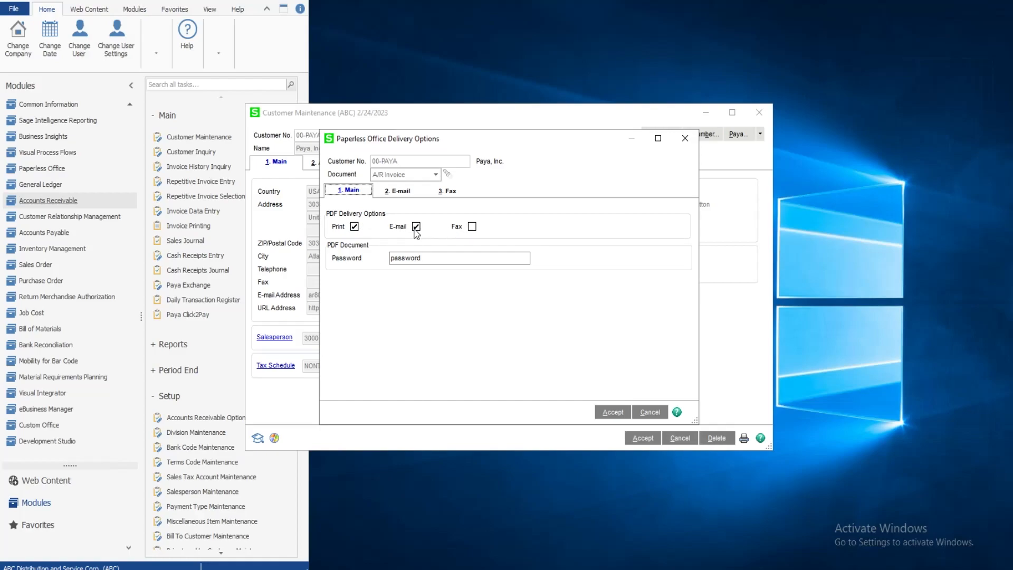
click(401, 191)
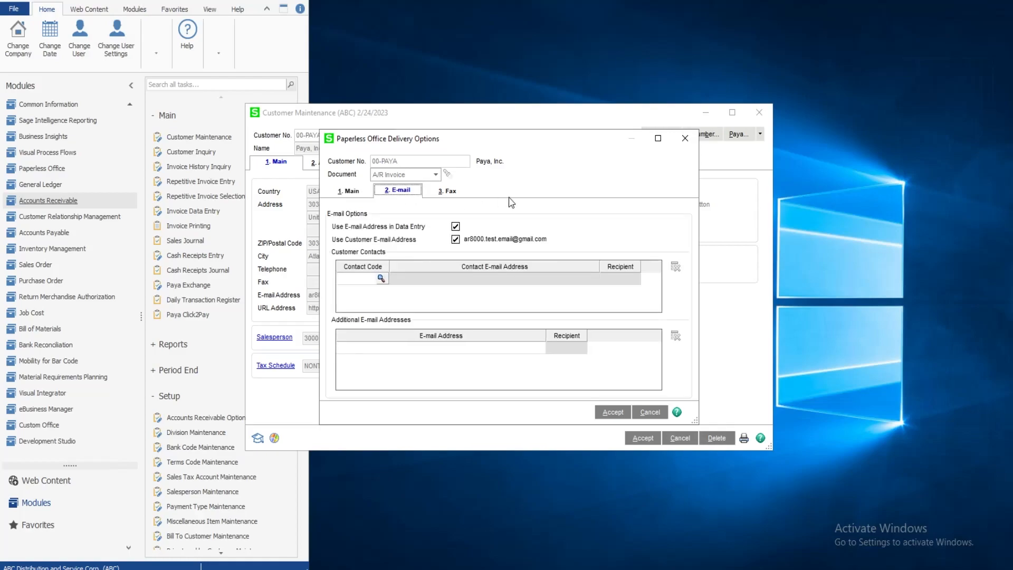